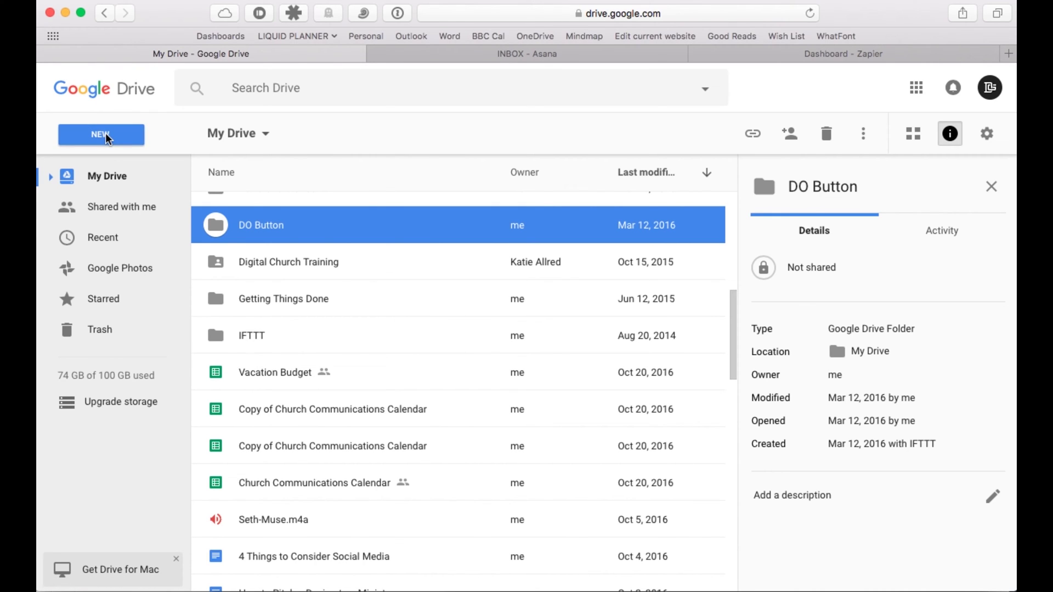
# - Create a new Google Form from Drive and title it "COMMUNICATIONS REQUEST FORM"
pyautogui.click(106, 133)
pyautogui.moveTo(162, 321)
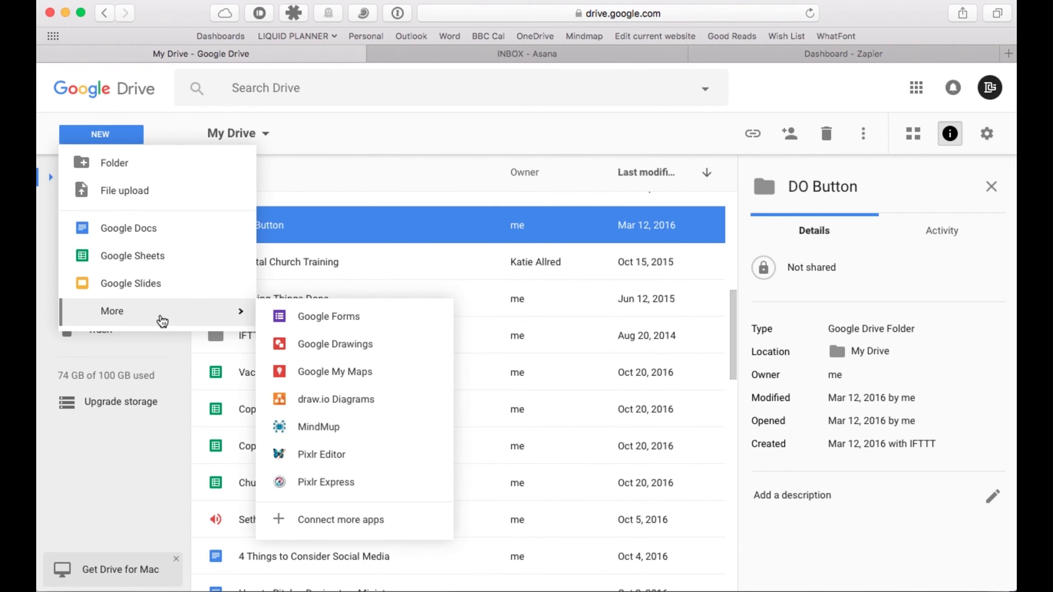
pyautogui.click(306, 317)
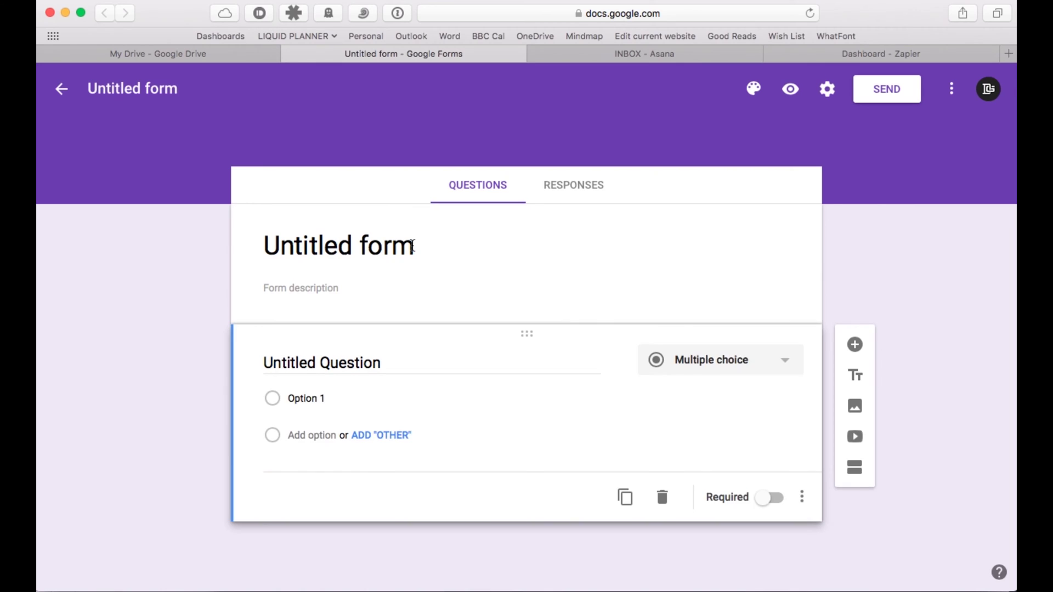
pyautogui.doubleClick(413, 246)
pyautogui.click(412, 246)
pyautogui.tripleClick(413, 246)
pyautogui.write('COMMUNICATIONS REQUEST FORM')
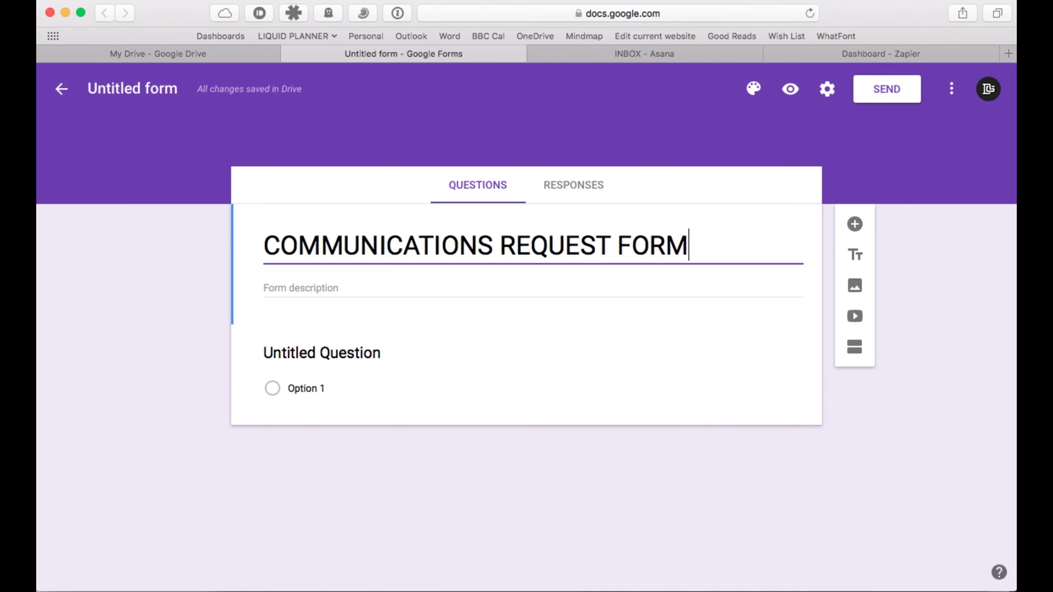
# - Replace the first question's placeholder title with "Name of Project" and add a blank question below it
pyautogui.click(293, 358)
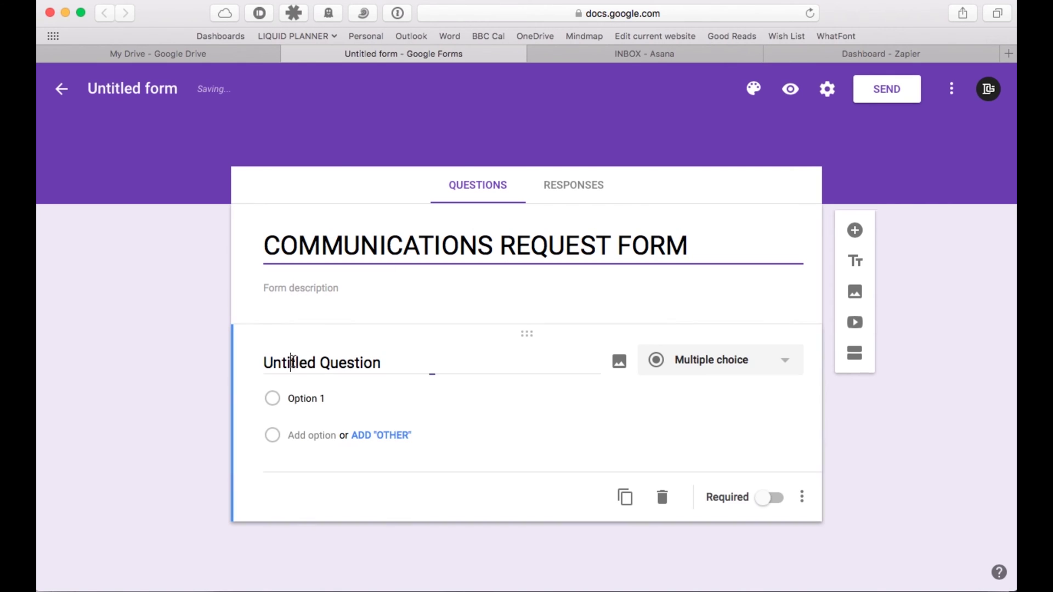
pyautogui.moveTo(385, 364); pyautogui.dragTo(241, 356)
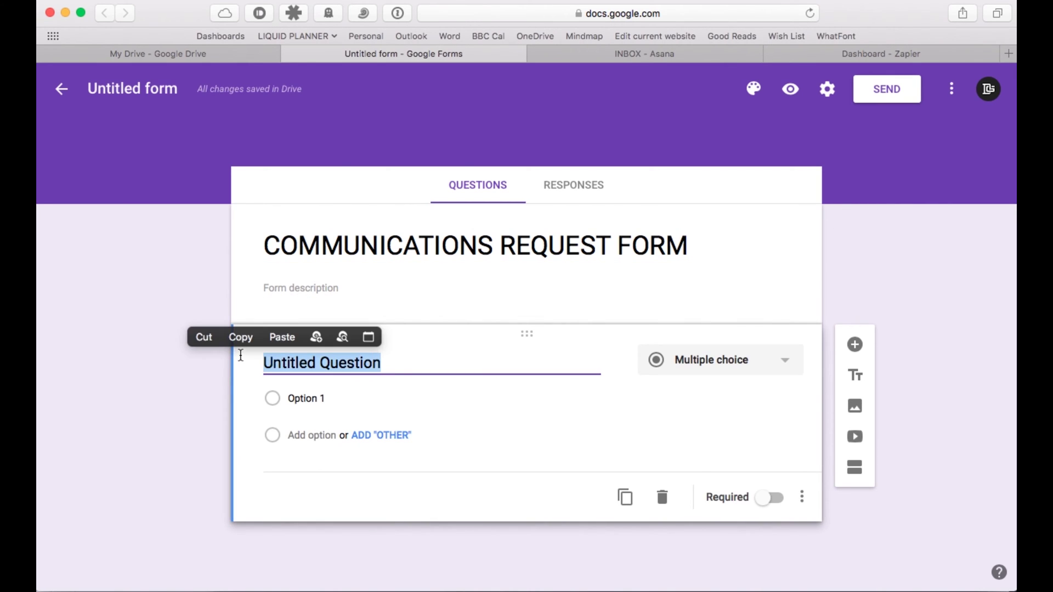
pyautogui.press('BackSpace')
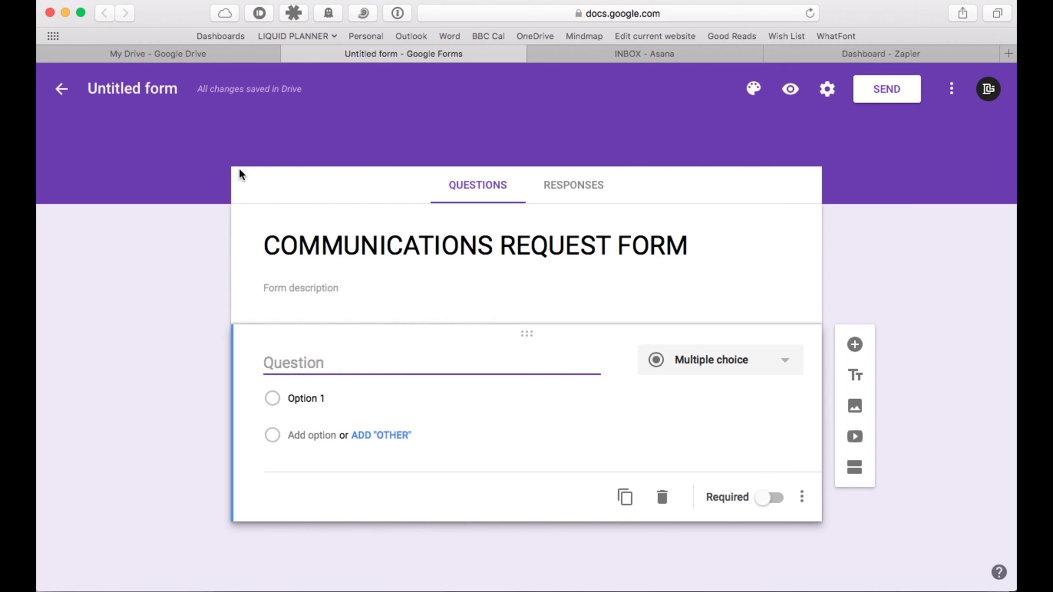
pyautogui.write('Name of Projec')
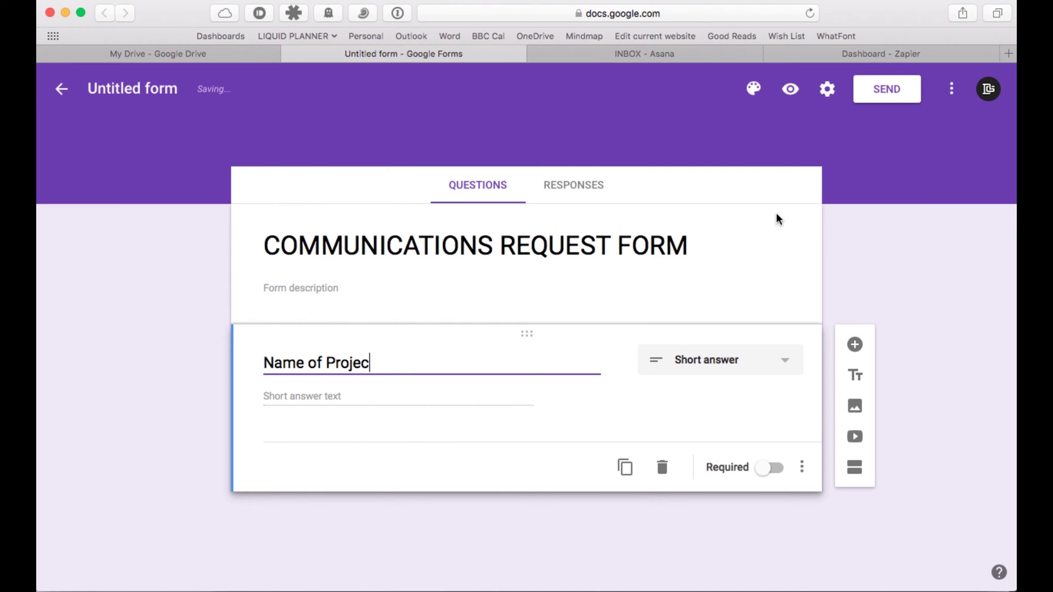
pyautogui.click(853, 345)
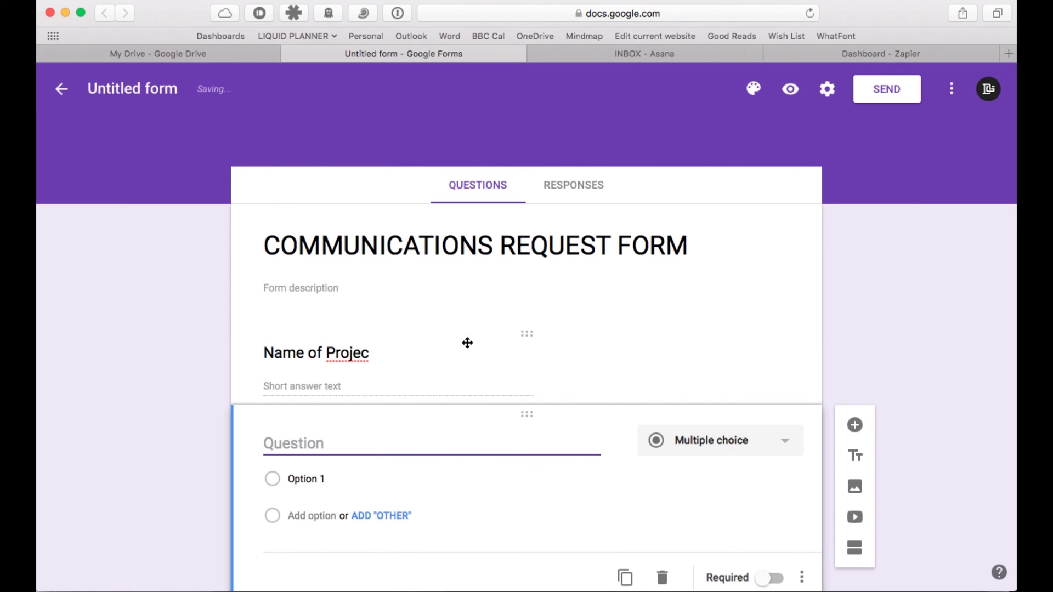
pyautogui.click(370, 354)
pyautogui.press('Right')
pyautogui.write('t')
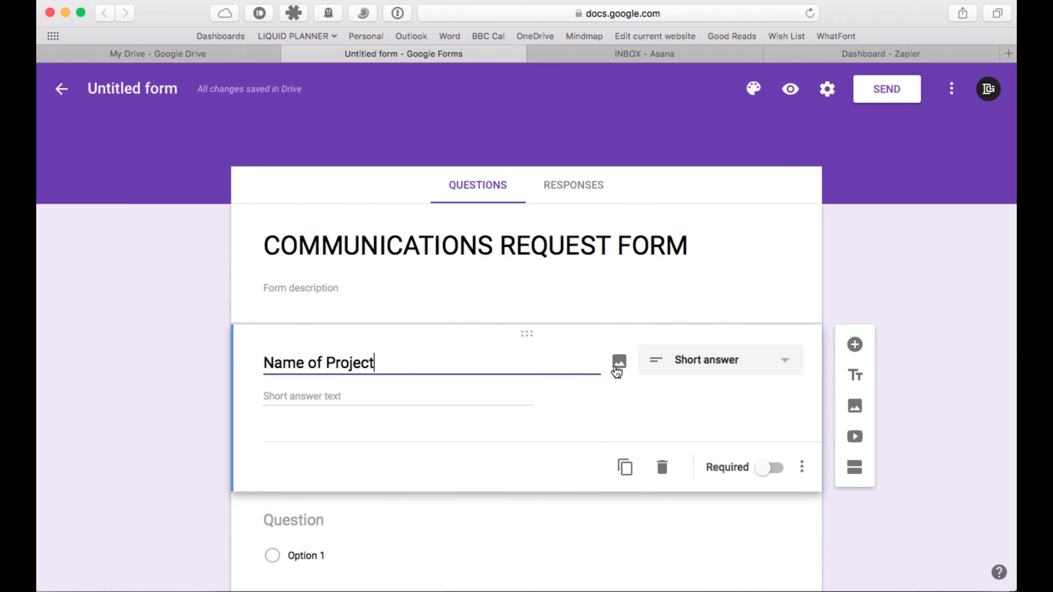
# - Title the second question "Name of Requestor" with a short answer
pyautogui.click(308, 521)
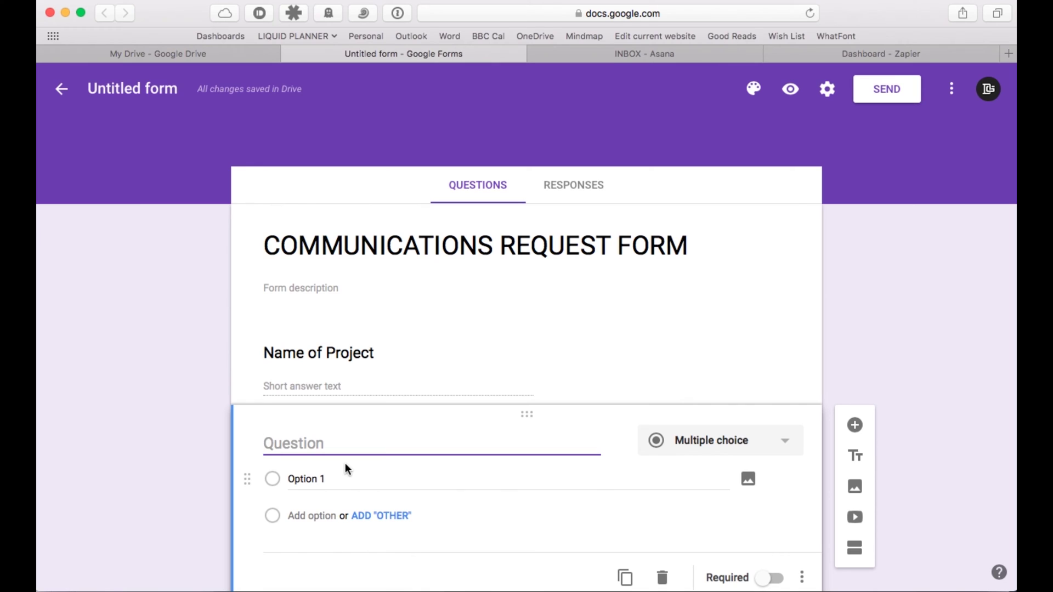
pyautogui.write('Name of Requestor')
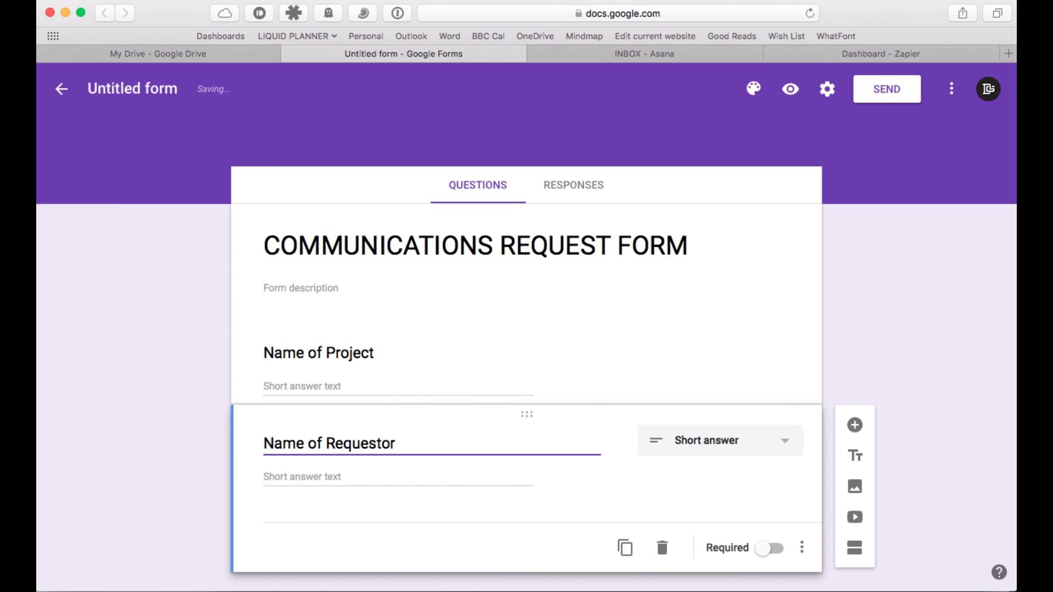
pyautogui.press('Tab')
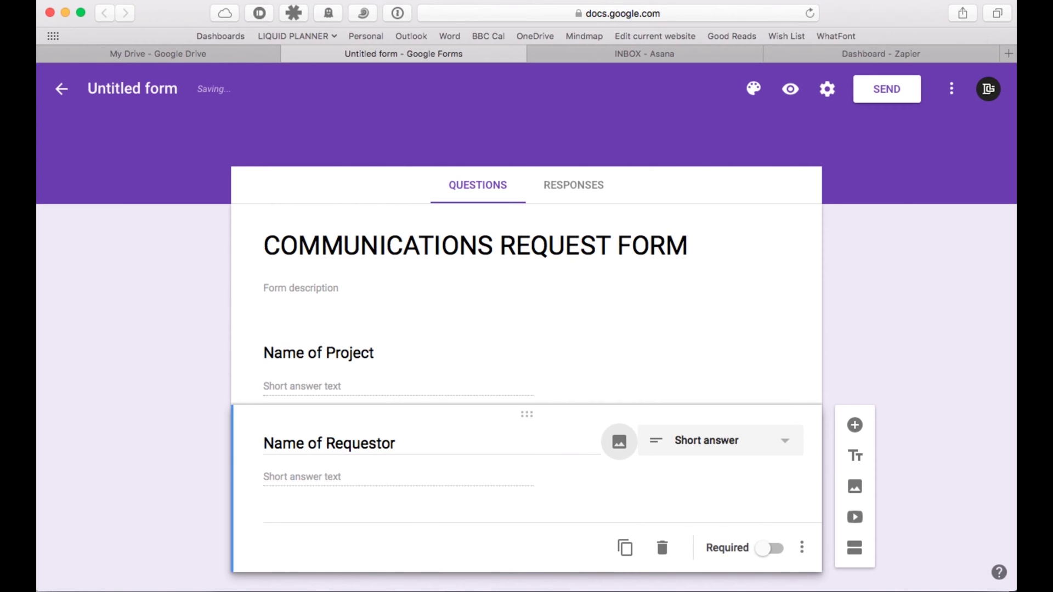
# - Add a date question titled "Due Date" and a paragraph question titled "Project Details" after the existing questions
pyautogui.click(855, 425)
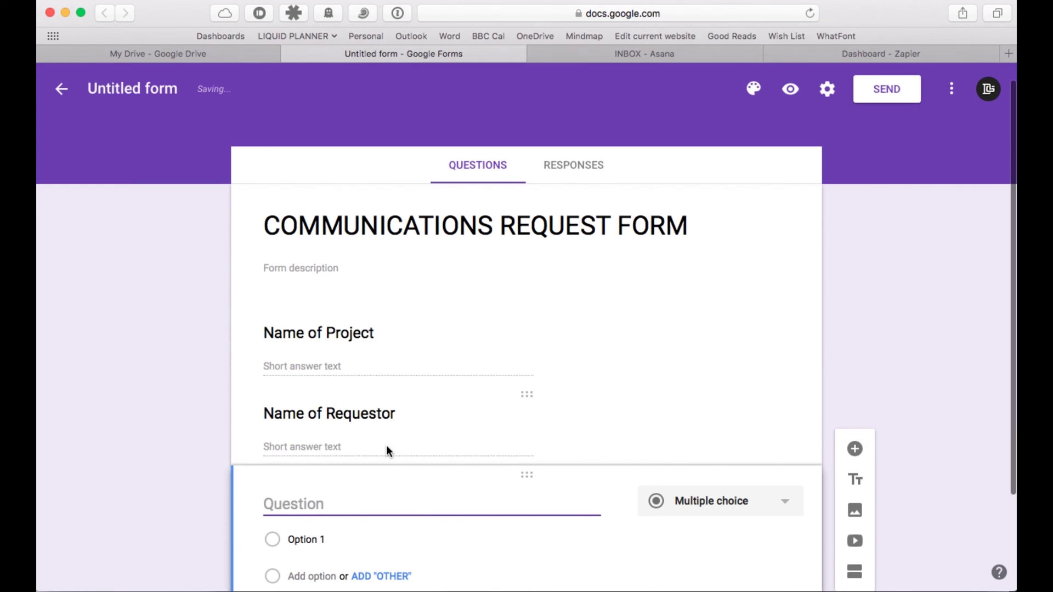
pyautogui.write('Due Date')
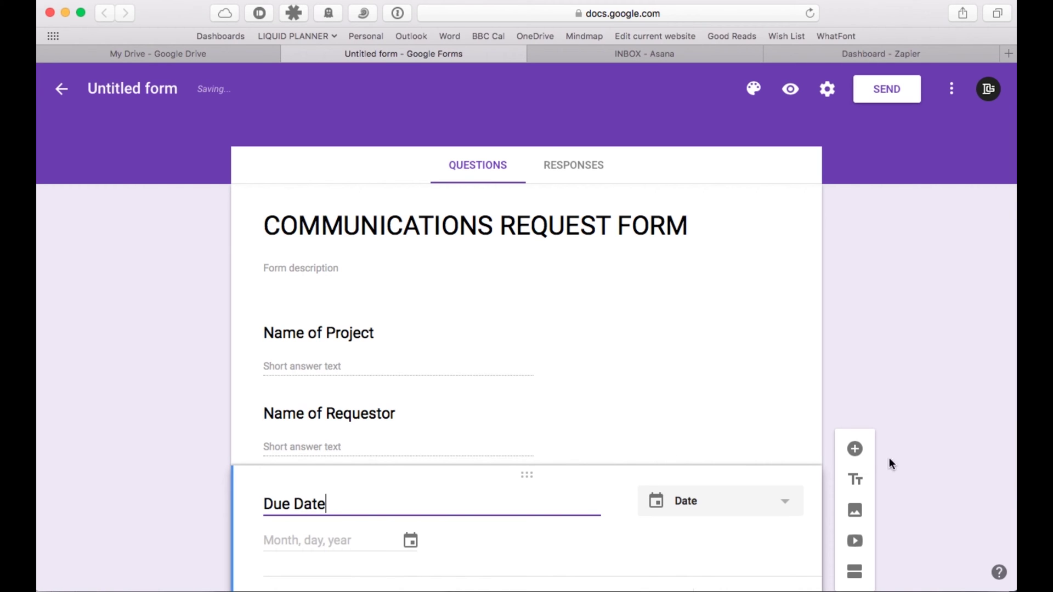
pyautogui.click(855, 449)
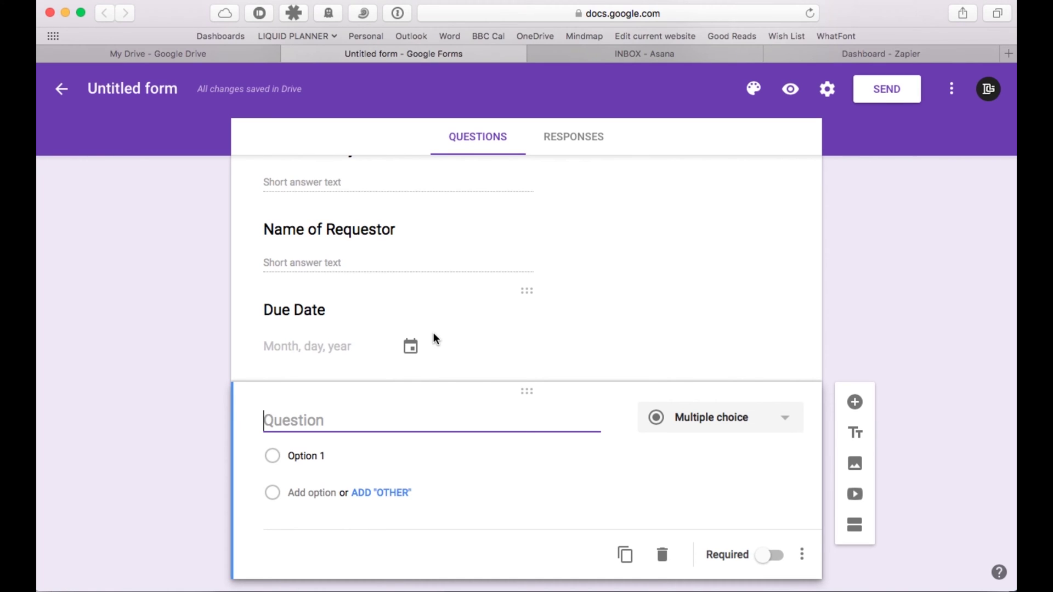
pyautogui.write('Proje')
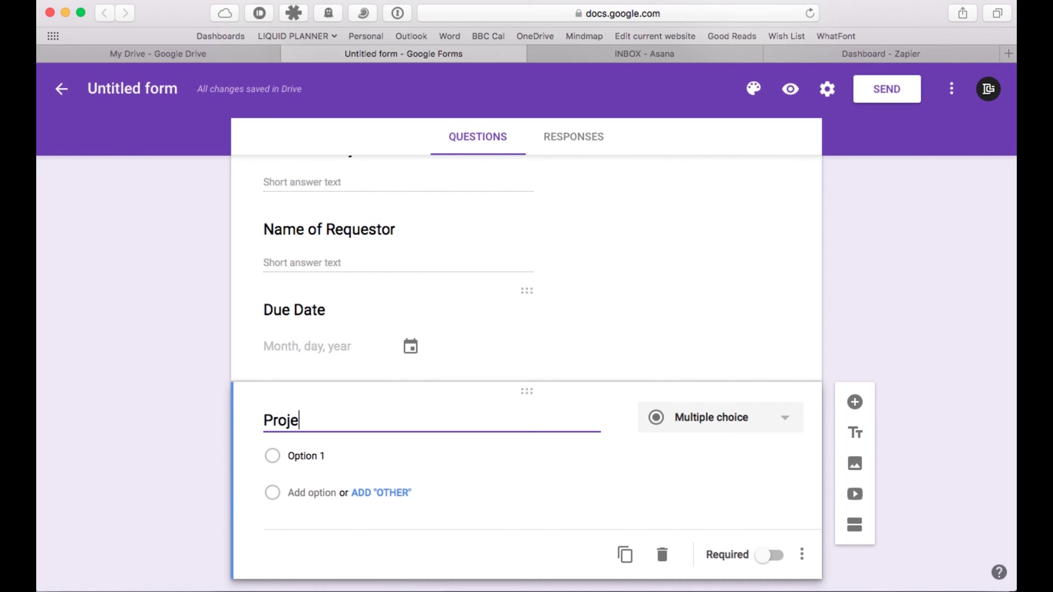
pyautogui.write('ct Details')
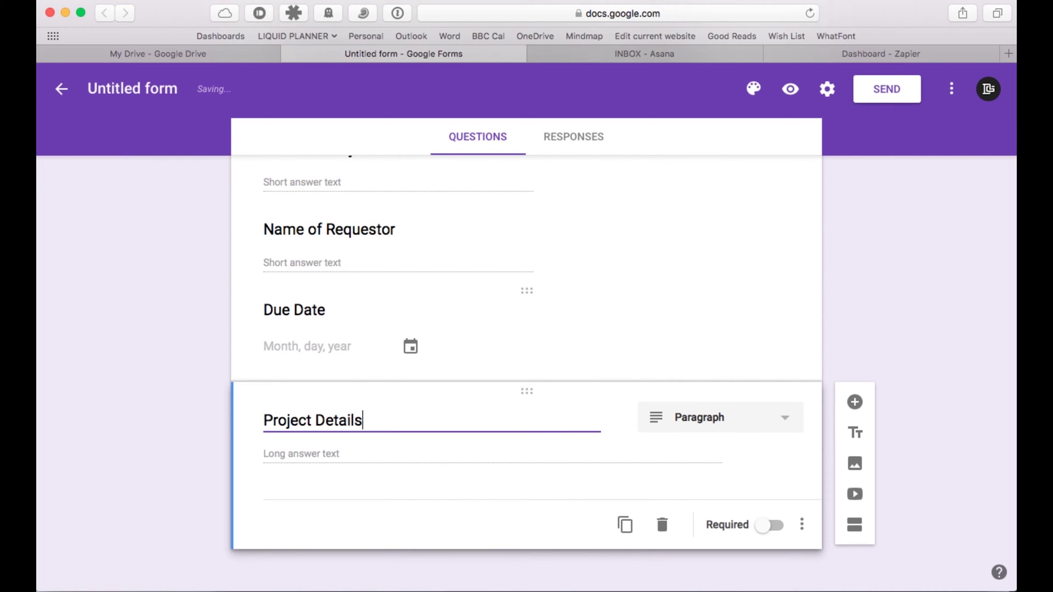
# - Link the form's responses to a new spreadsheet named "Communication Form"
pyautogui.scroll(5, 455, 235)
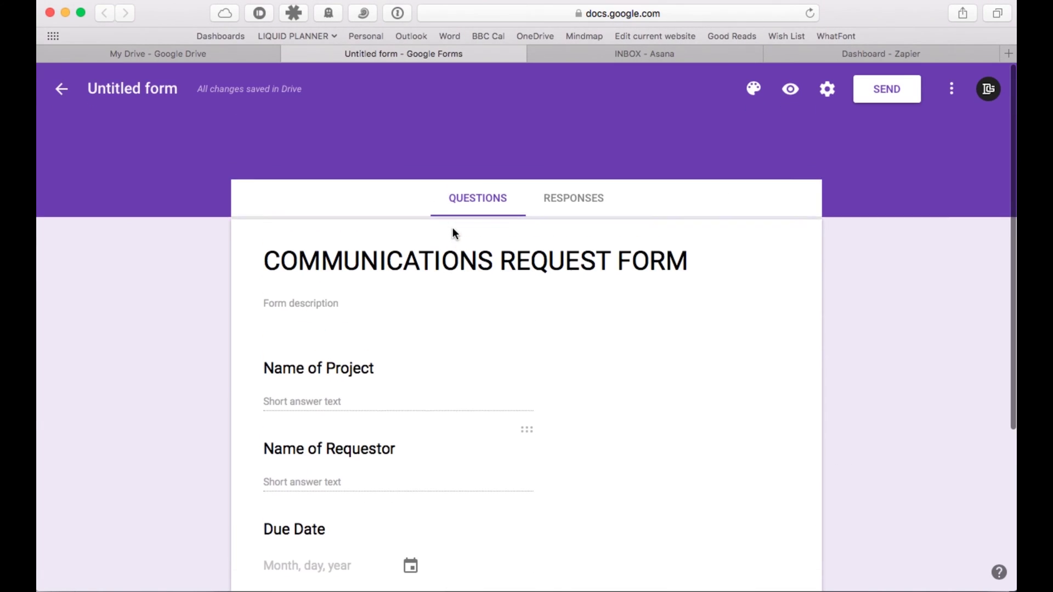
pyautogui.scroll(5, 453, 230)
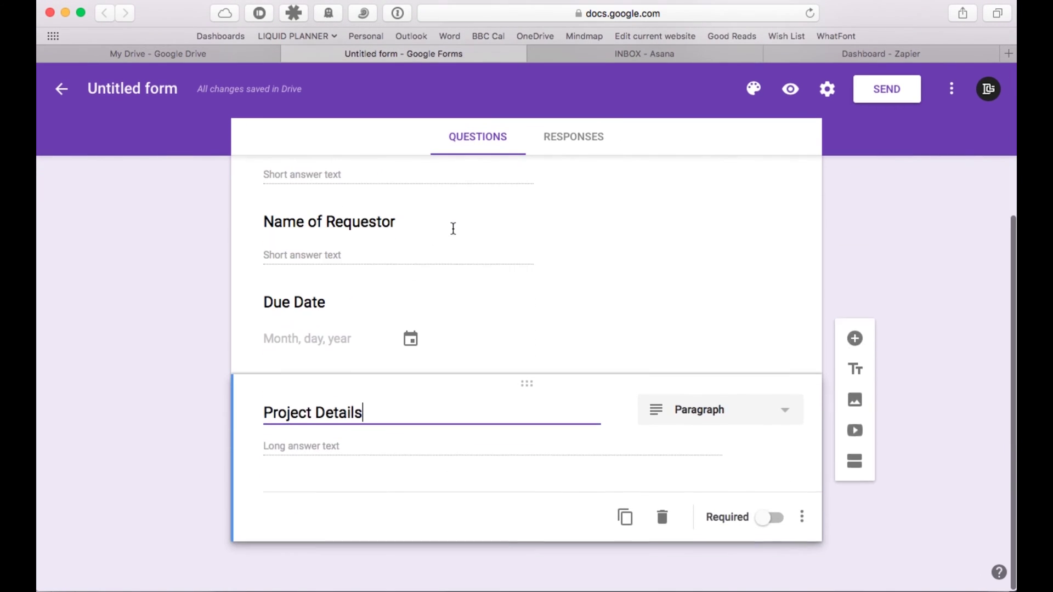
pyautogui.scroll(5, 452, 227)
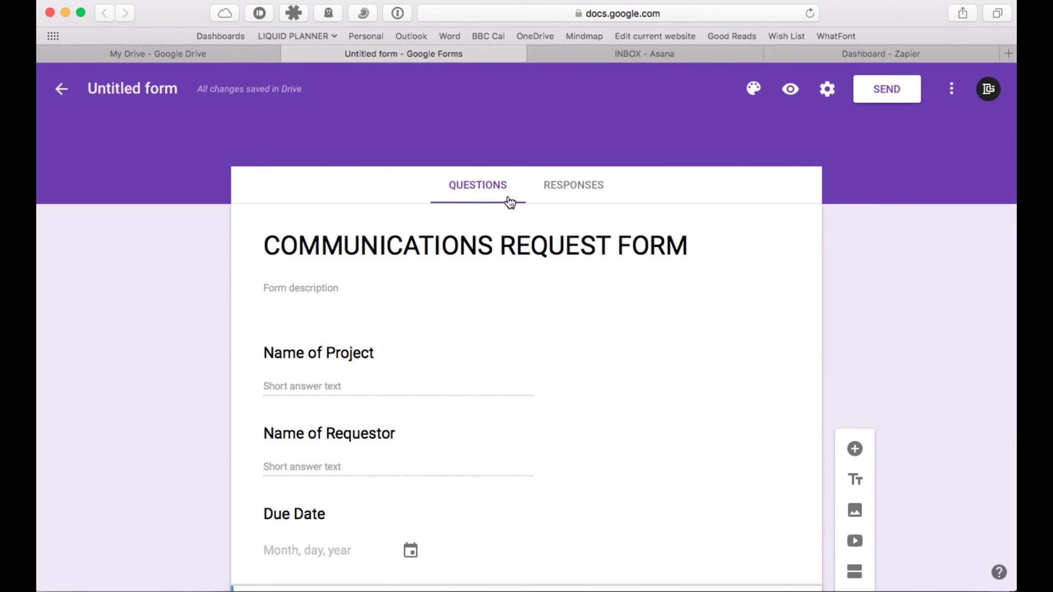
pyautogui.click(570, 189)
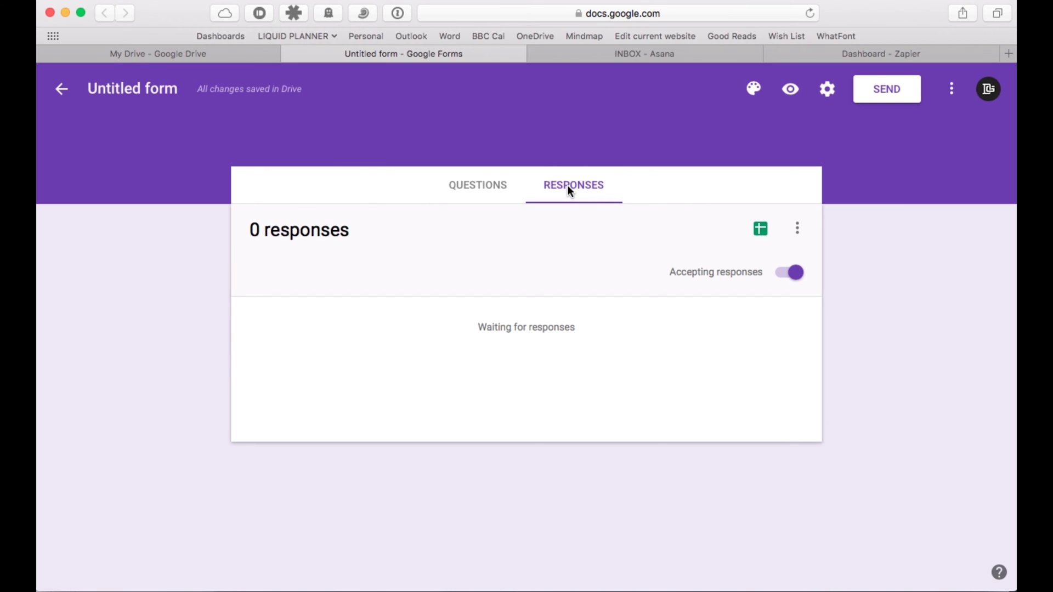
pyautogui.click(758, 230)
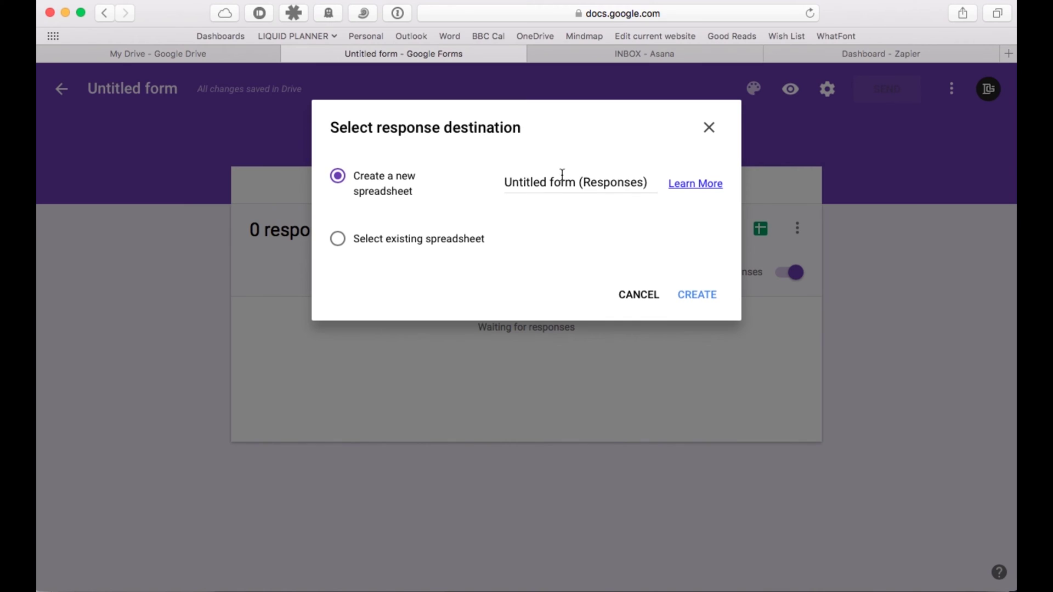
pyautogui.moveTo(649, 181); pyautogui.dragTo(511, 165)
pyautogui.write('Commun')
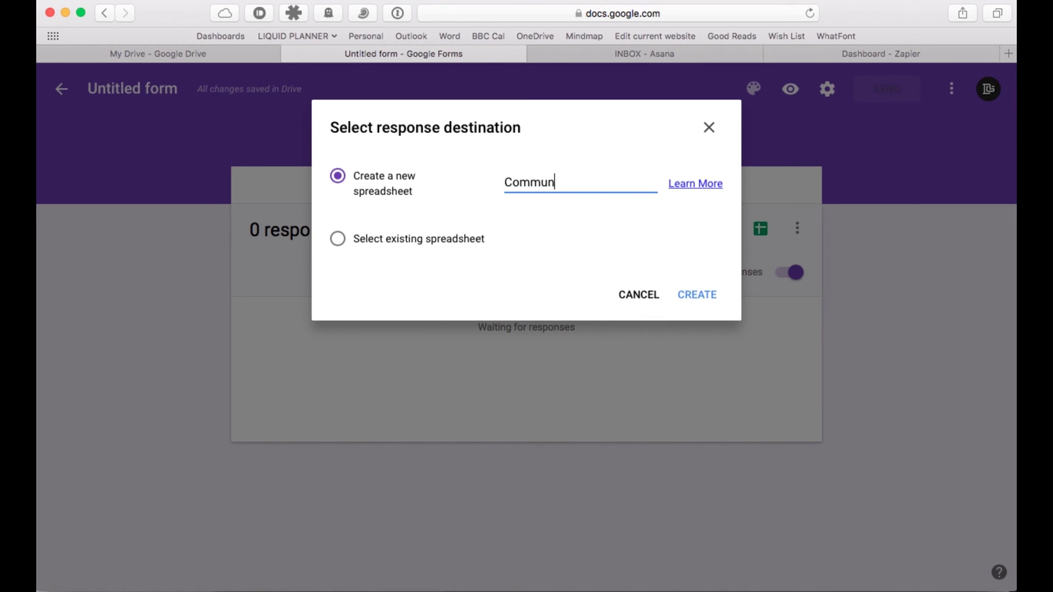
pyautogui.write('ication Form')
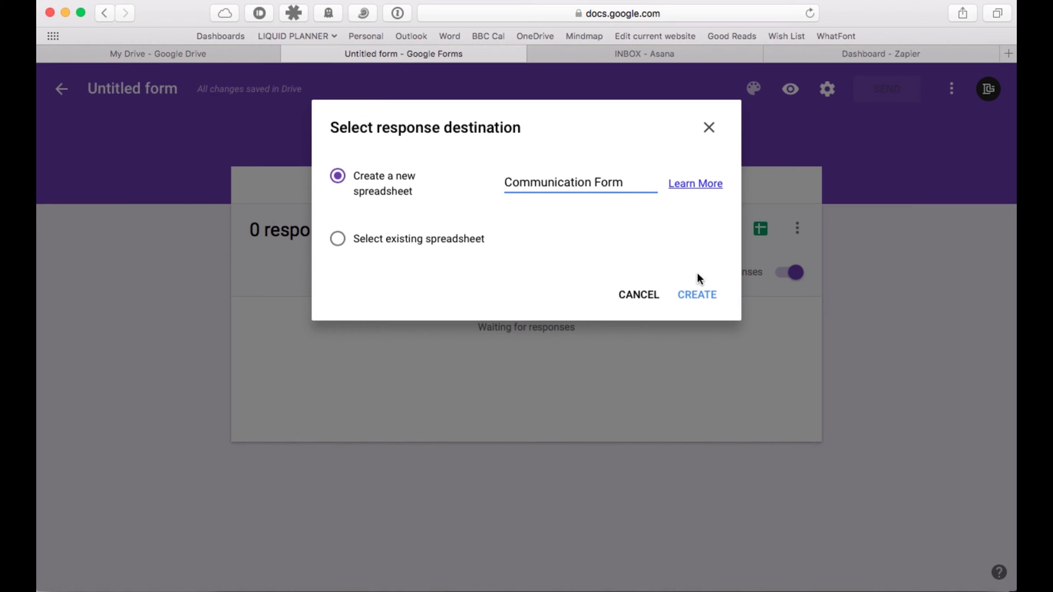
pyautogui.click(697, 296)
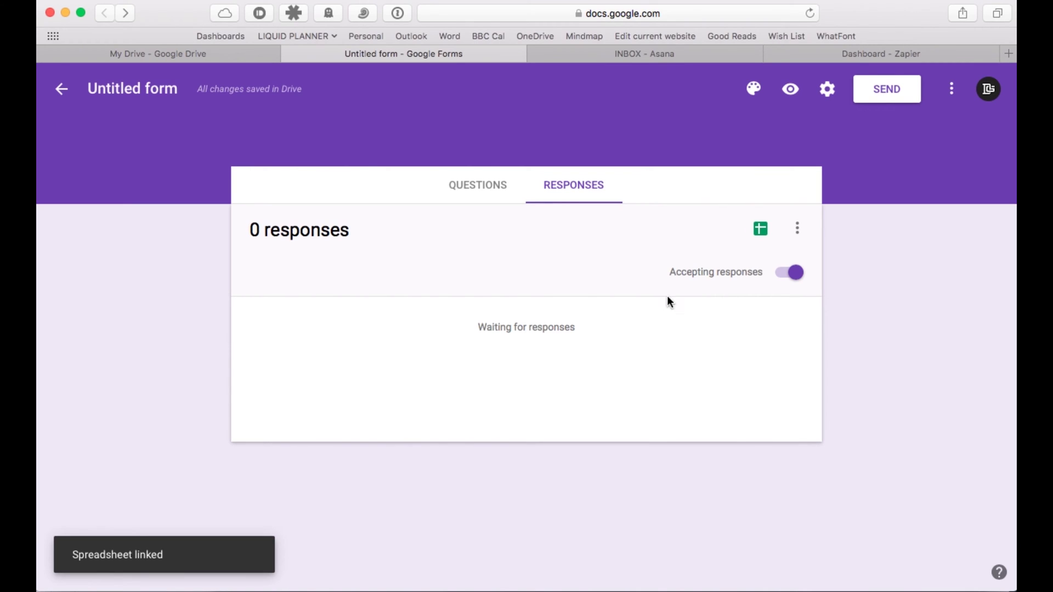
# - Open the form's preview to view it as a respondent
pyautogui.click(470, 190)
pyautogui.click(571, 188)
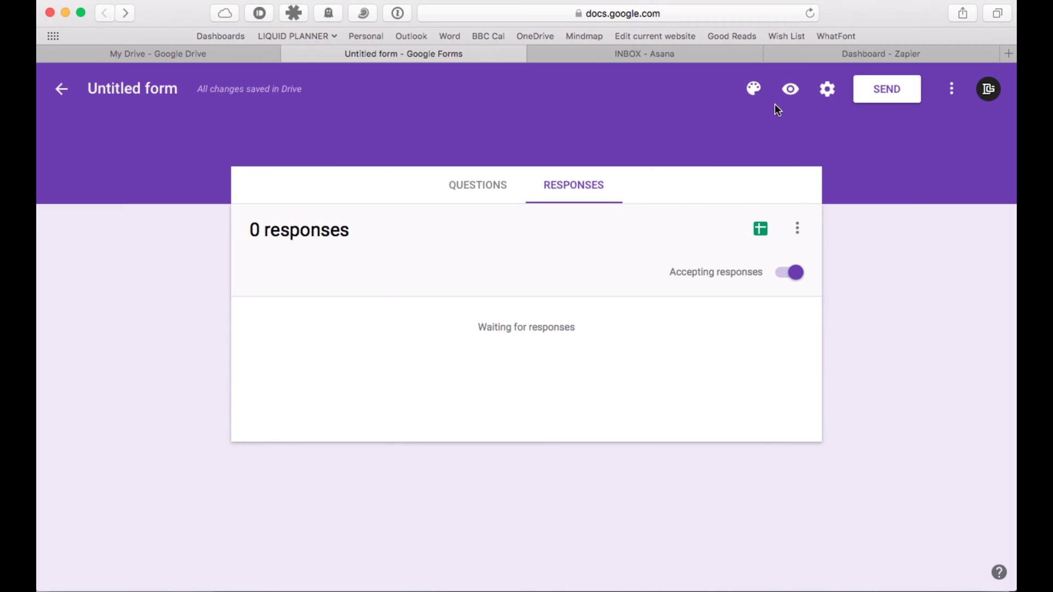
pyautogui.click(790, 88)
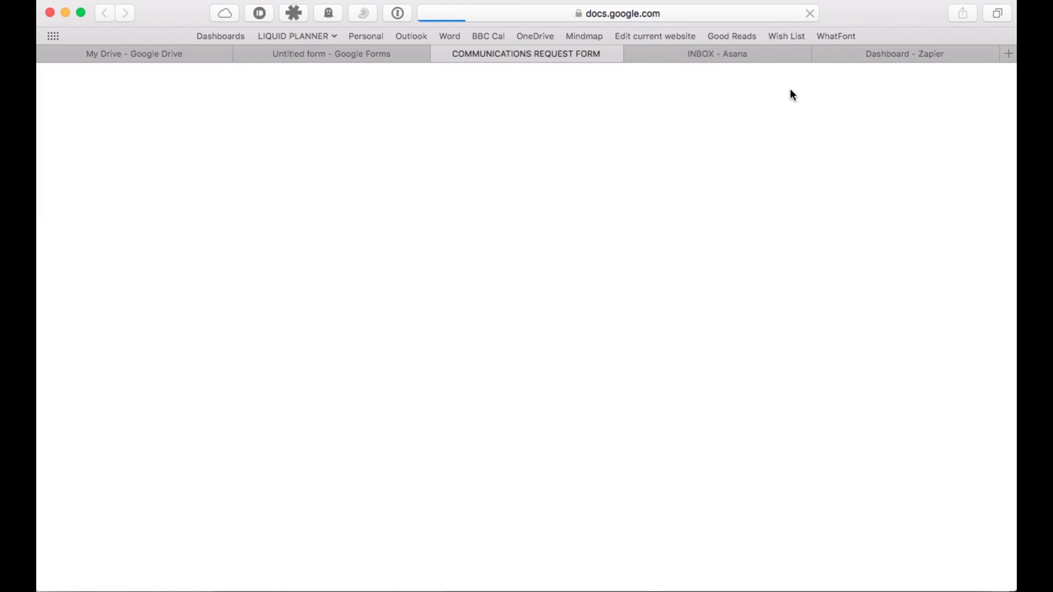
pyautogui.scroll(-5, 752, 376)
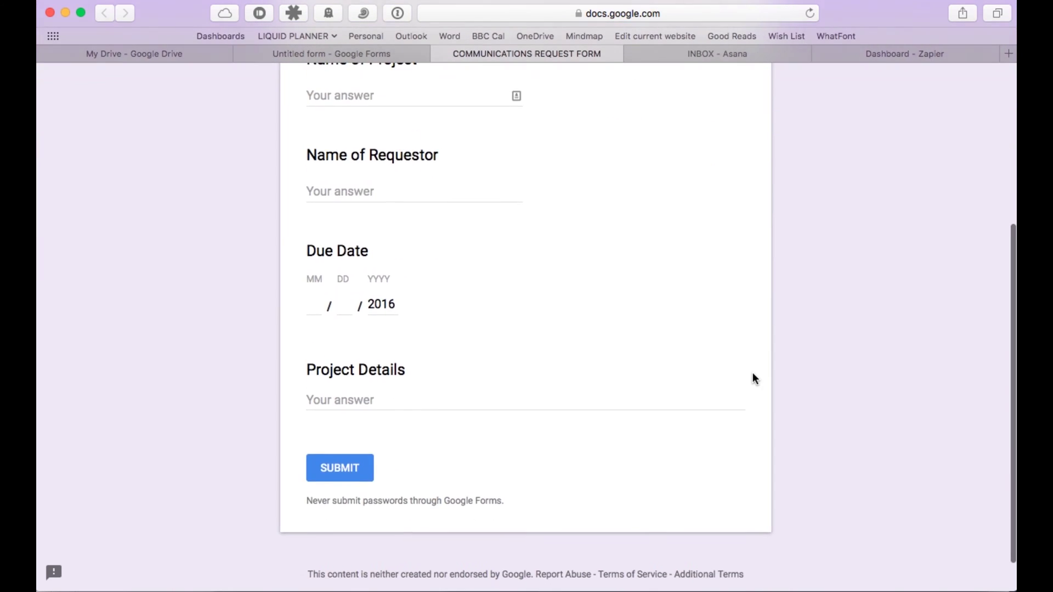
pyautogui.scroll(3, 752, 378)
# - Answer the project name with "Test Project for Zapier", enter the requestor's name, and set the due date to 10/31/2016
pyautogui.click(339, 222)
pyautogui.write('Test P')
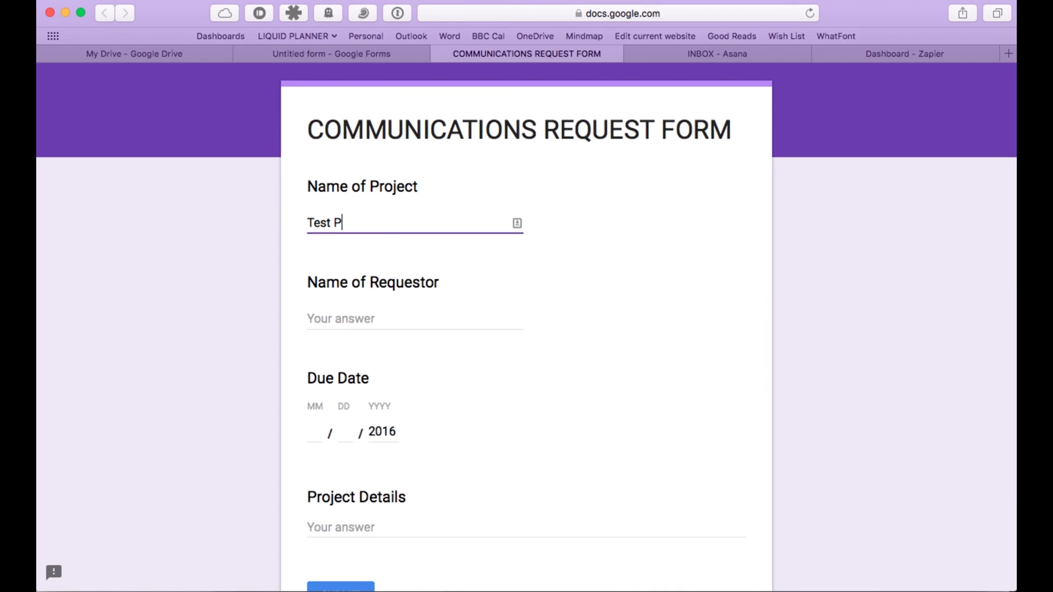
pyautogui.write('roject for Zapier')
pyautogui.press('Tab')
pyautogui.write('Darrel')
pyautogui.press('Tab')
pyautogui.write('10')
pyautogui.press('Tab')
pyautogui.write('31')
pyautogui.press('Tab')
# - Enter "Details will go here..." as the project details and submit the test response
pyautogui.press('Tab')
pyautogui.write('Details will o')
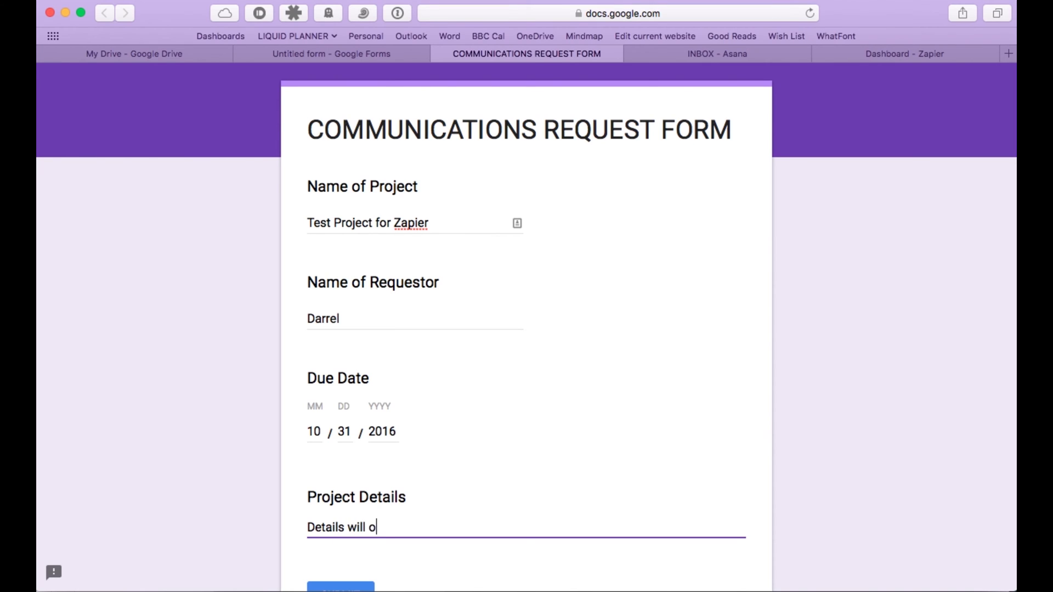
pyautogui.press('BackSpace')
pyautogui.write('go here...')
pyautogui.scroll(-5, 512, 379)
pyautogui.scroll(5, 512, 380)
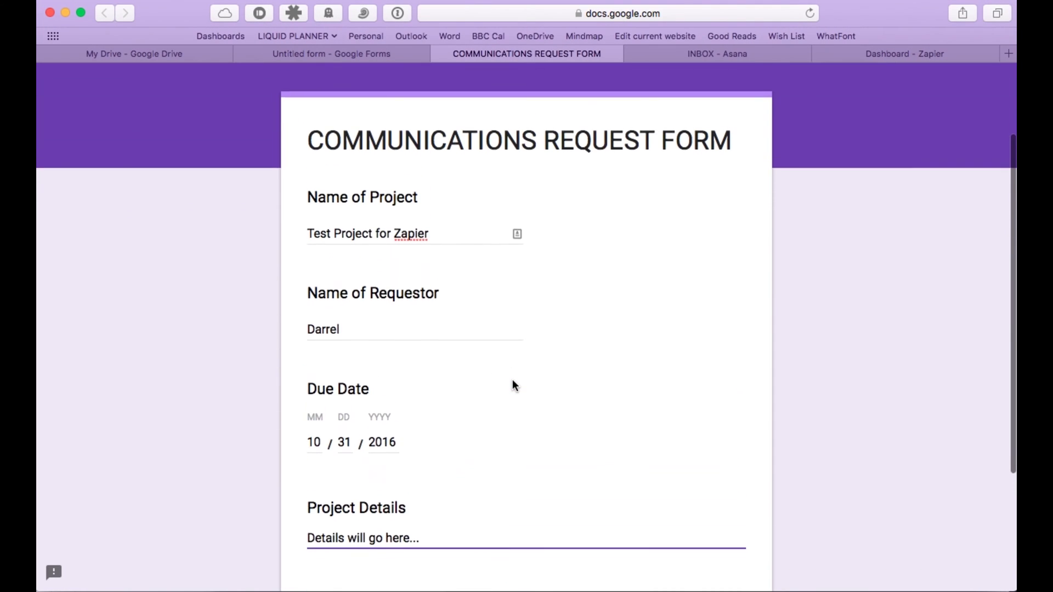
pyautogui.scroll(-5, 513, 381)
pyautogui.click(337, 432)
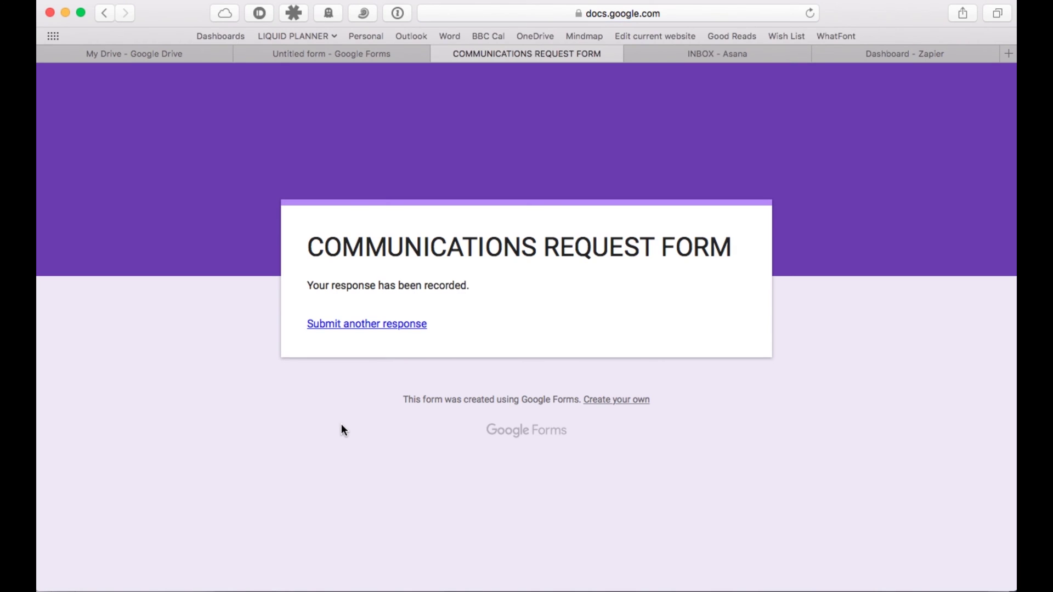
# - Return to the form editor and review the submitted answers in the response summary
pyautogui.click(366, 57)
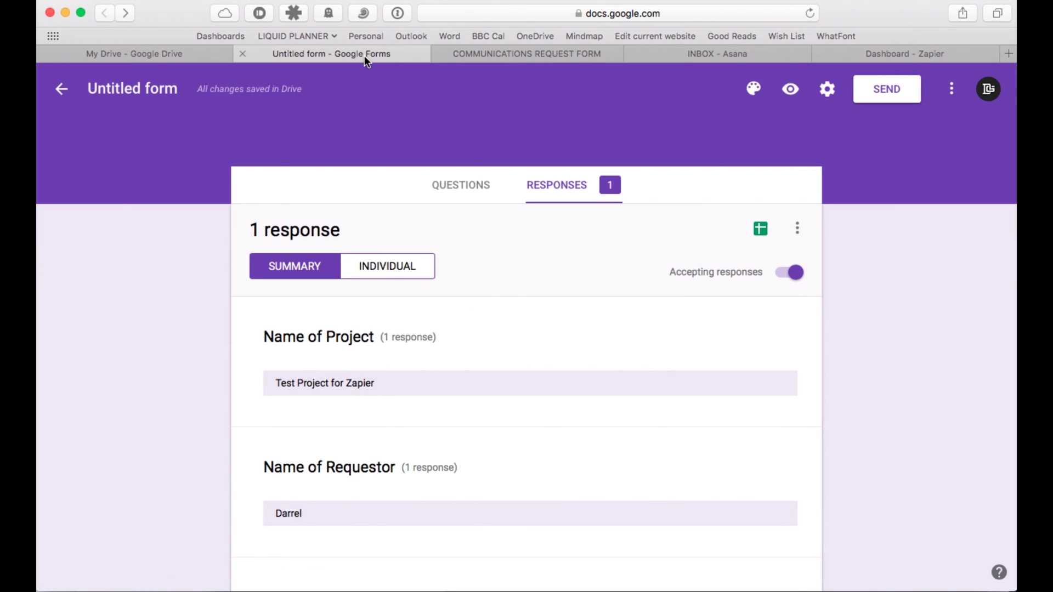
pyautogui.scroll(-3, 514, 302)
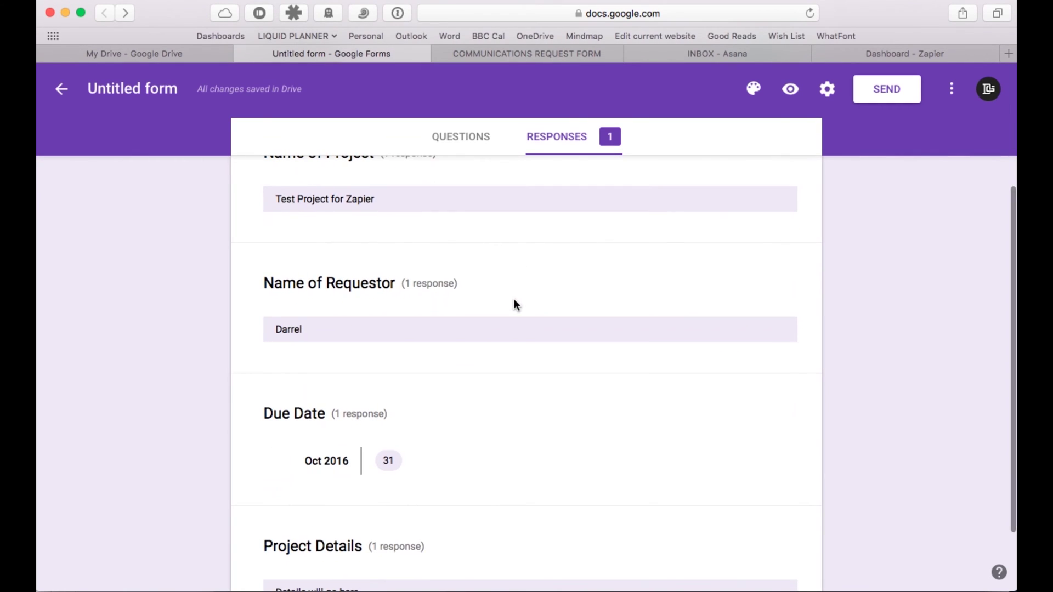
pyautogui.scroll(-4, 418, 265)
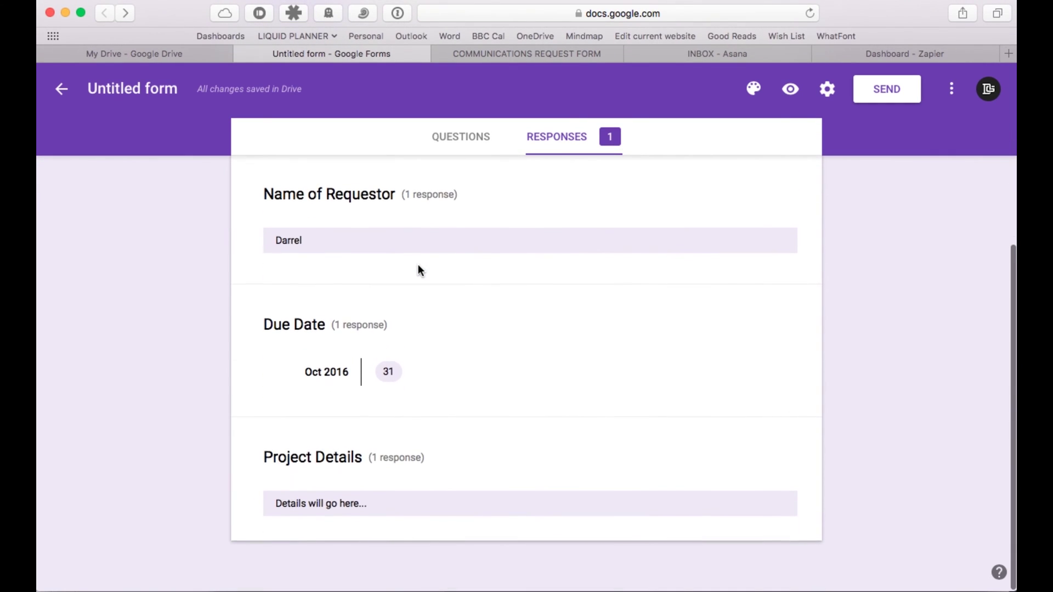
# - Rename the form file as "COMMUNICATIONS REQUEST FORM" and switch to the Asana INBOX project
pyautogui.scroll(5, 418, 265)
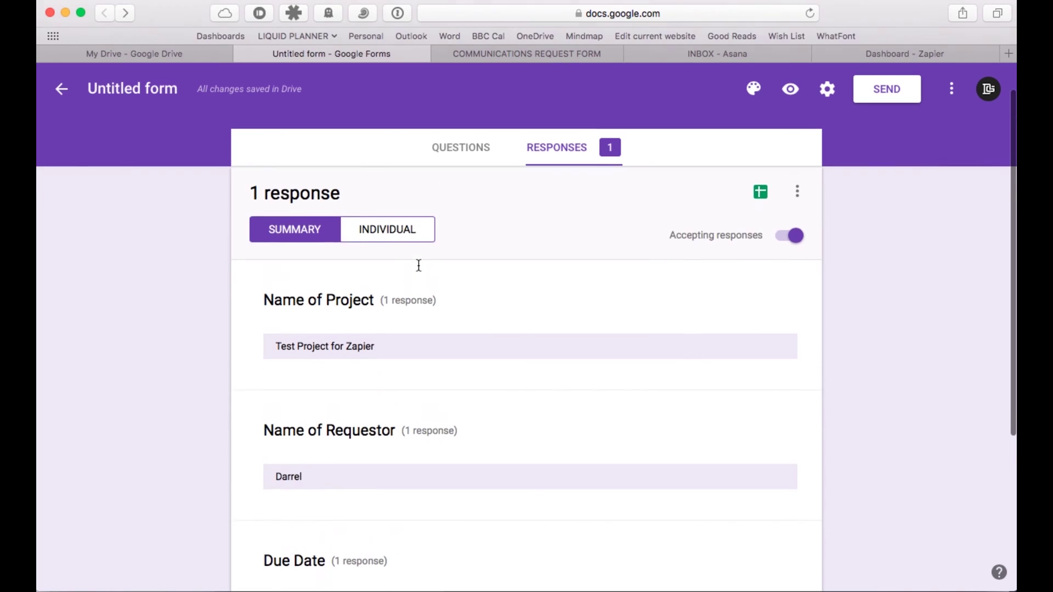
pyautogui.click(472, 184)
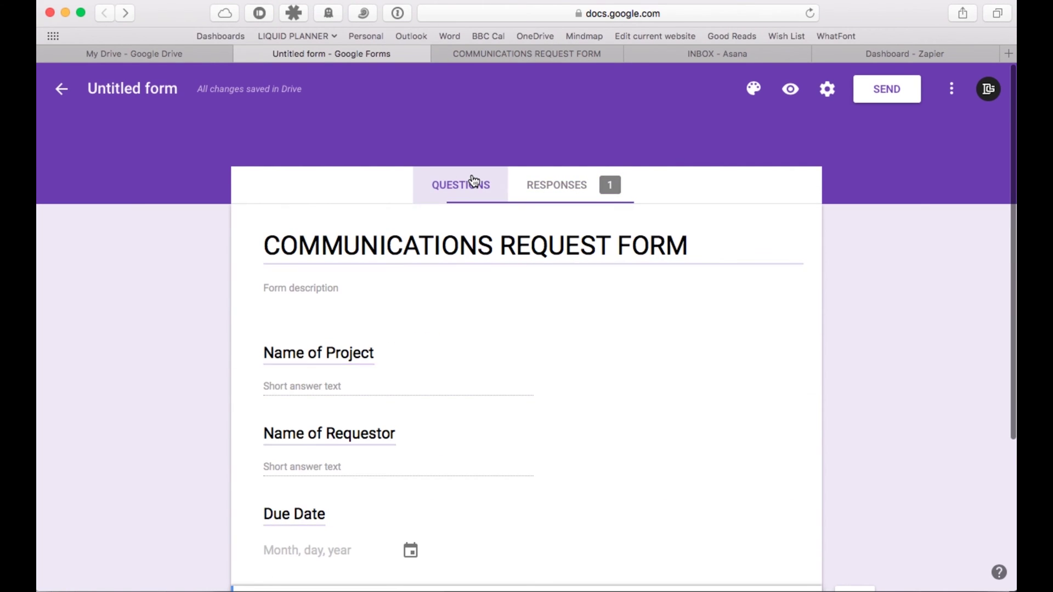
pyautogui.click(553, 195)
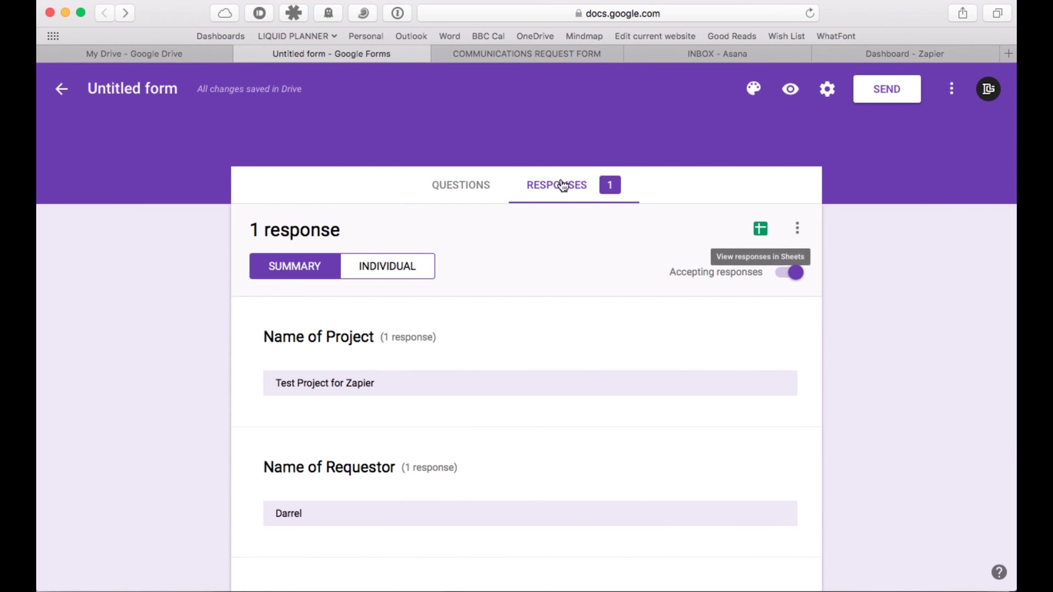
pyautogui.tripleClick(162, 92)
pyautogui.write('COMMUNICATIONS REQUEST FORM')
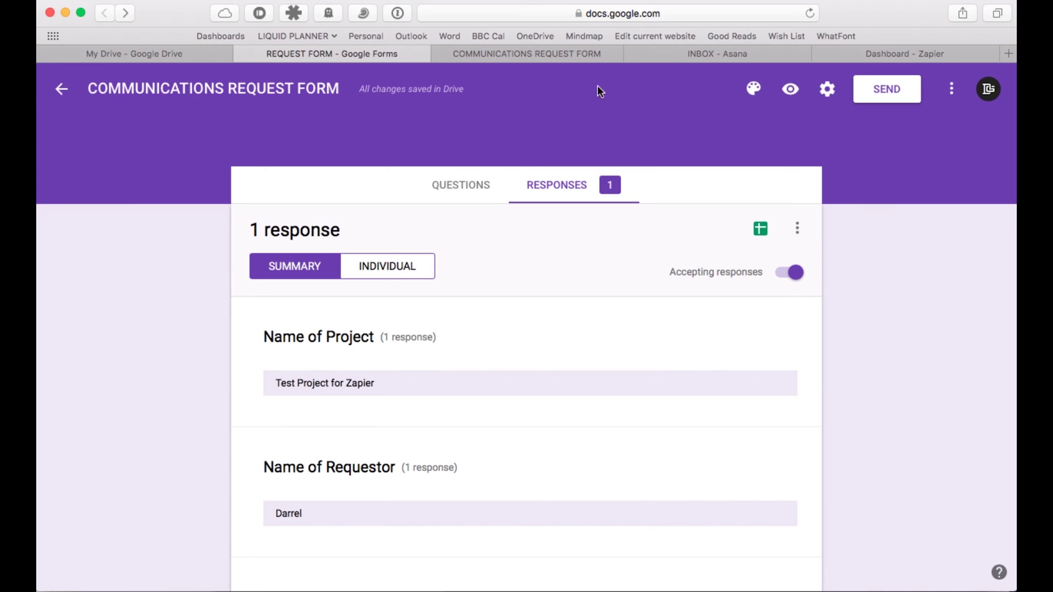
pyautogui.click(698, 55)
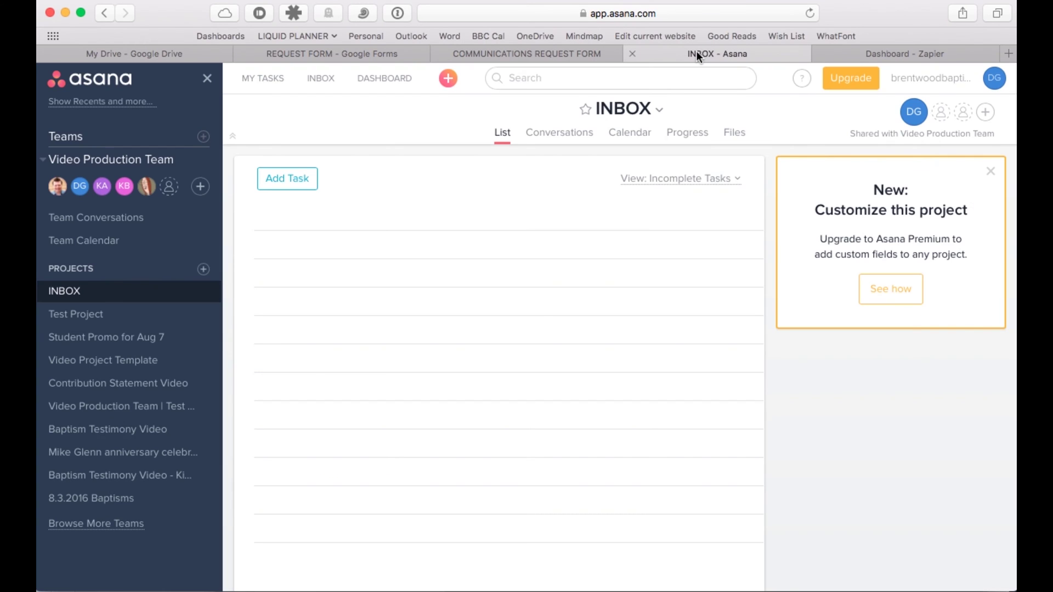
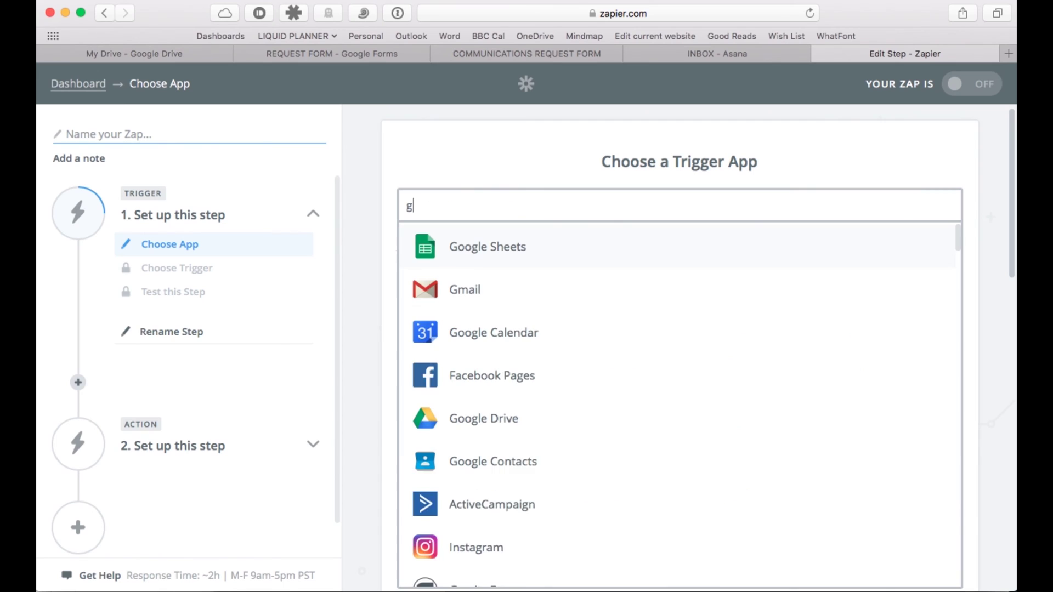
# - Set the trigger to Google Sheets' New Spreadsheet Row, using the already connected Google Sheets account
pyautogui.click(467, 258)
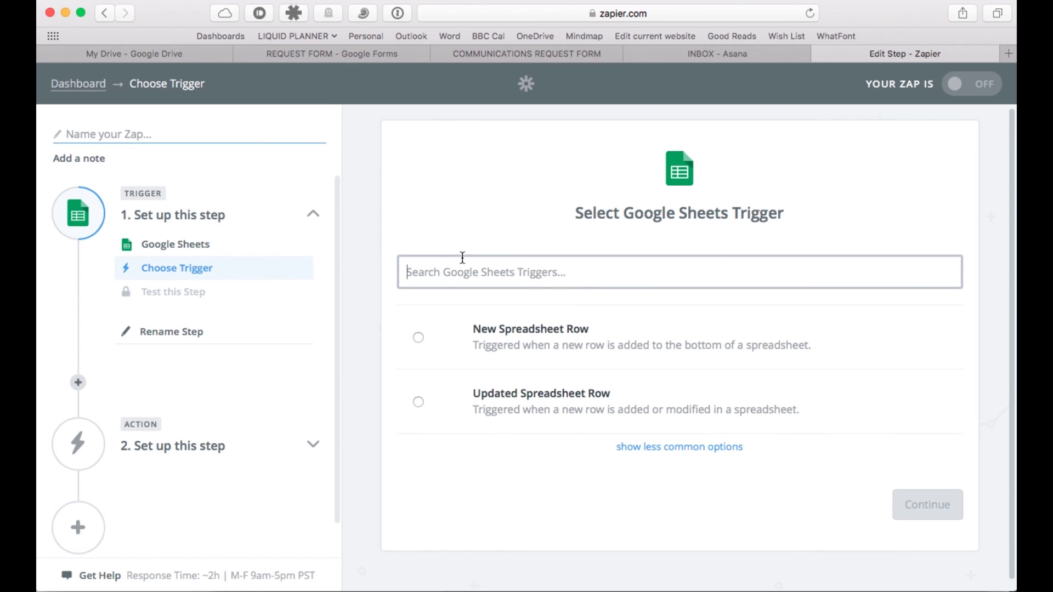
pyautogui.click(417, 337)
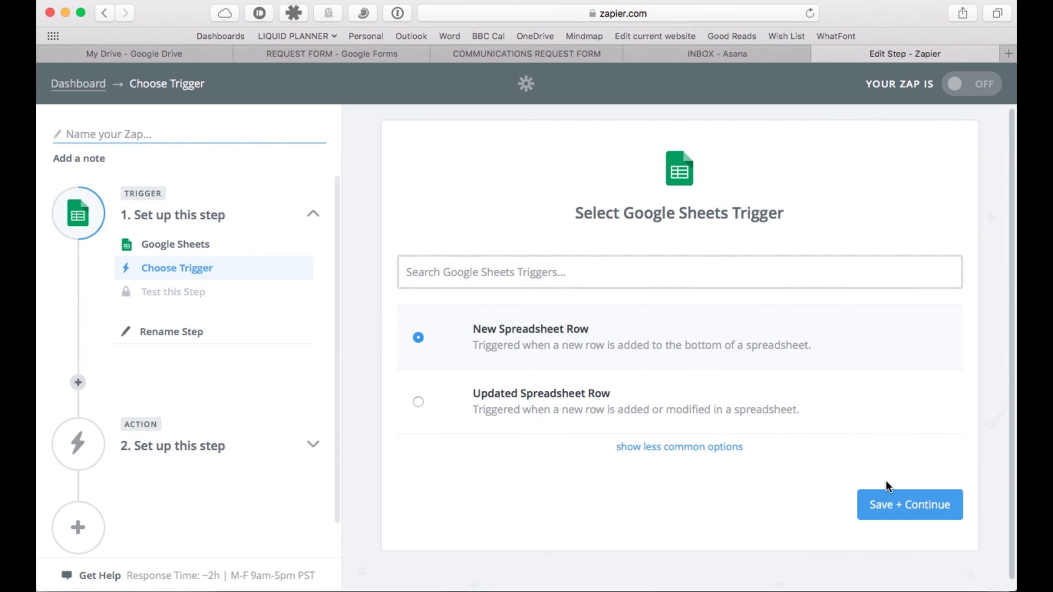
pyautogui.click(889, 503)
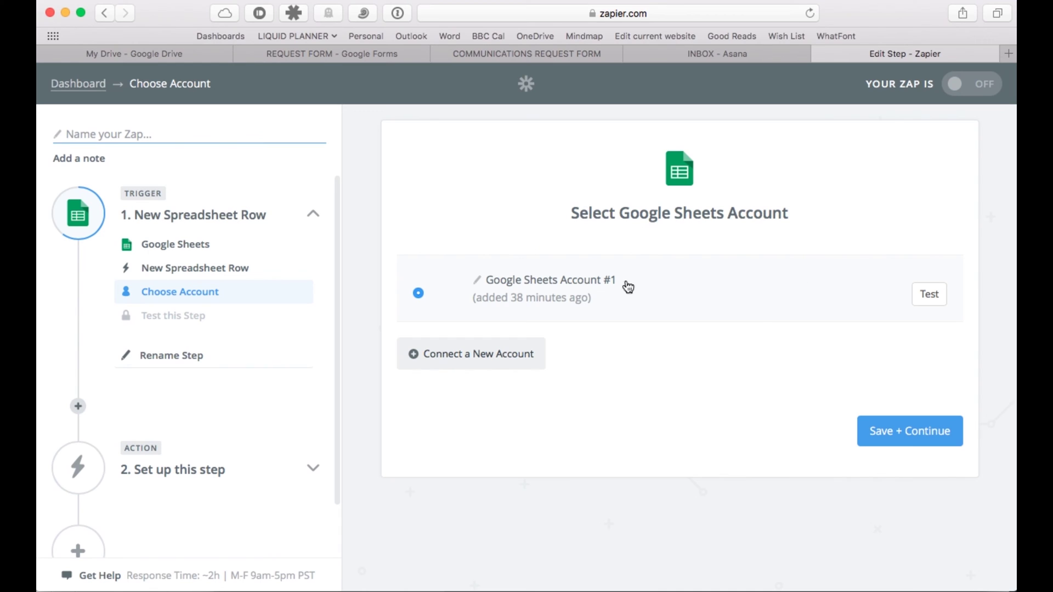
pyautogui.click(900, 434)
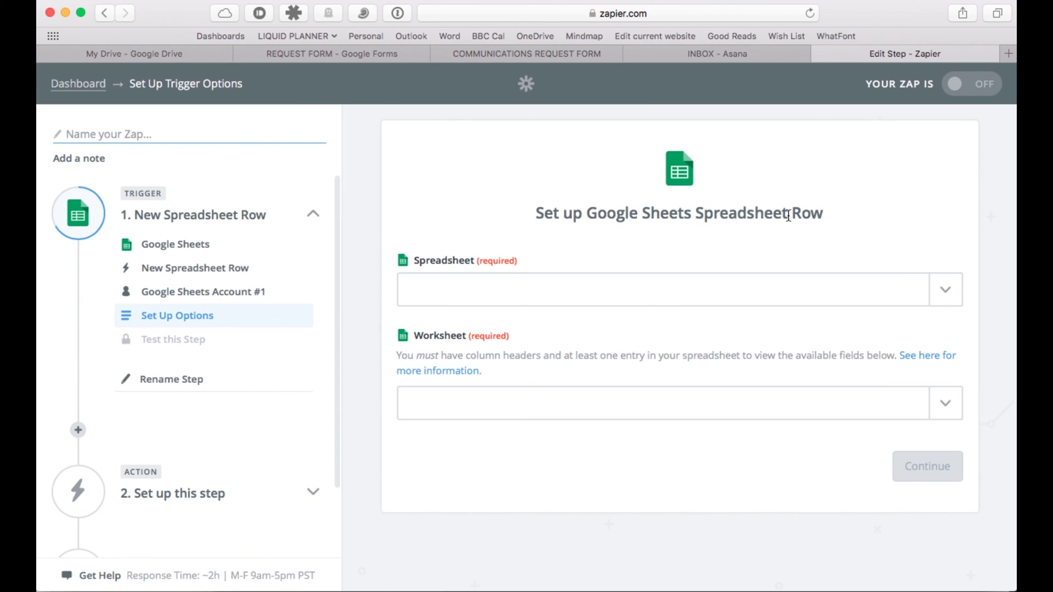
# - Set the trigger's spreadsheet to Communication Form and its worksheet to Form Responses 1, and save these options
pyautogui.click(946, 290)
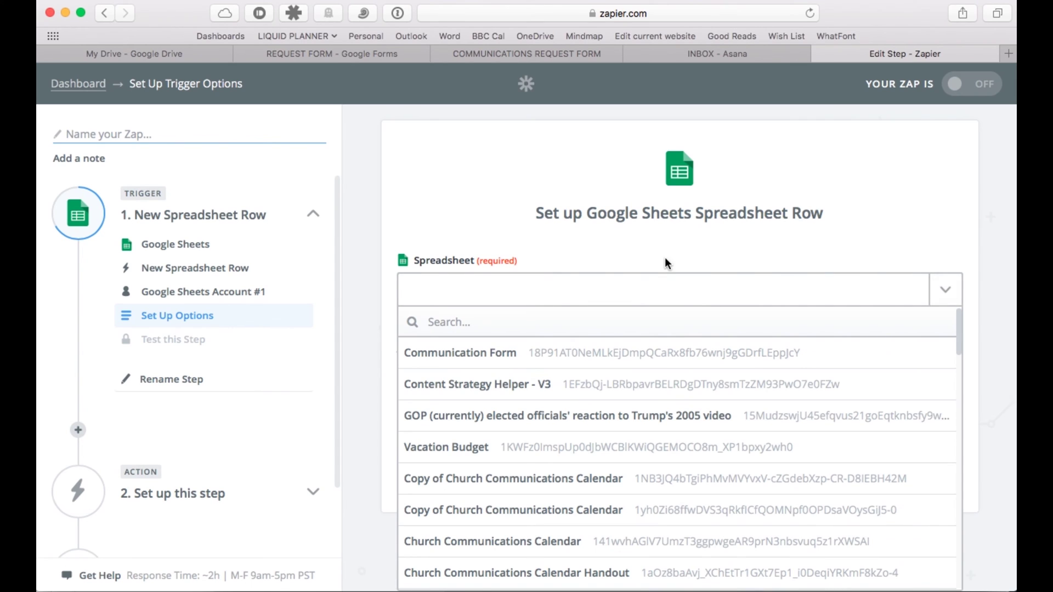
pyautogui.click(533, 362)
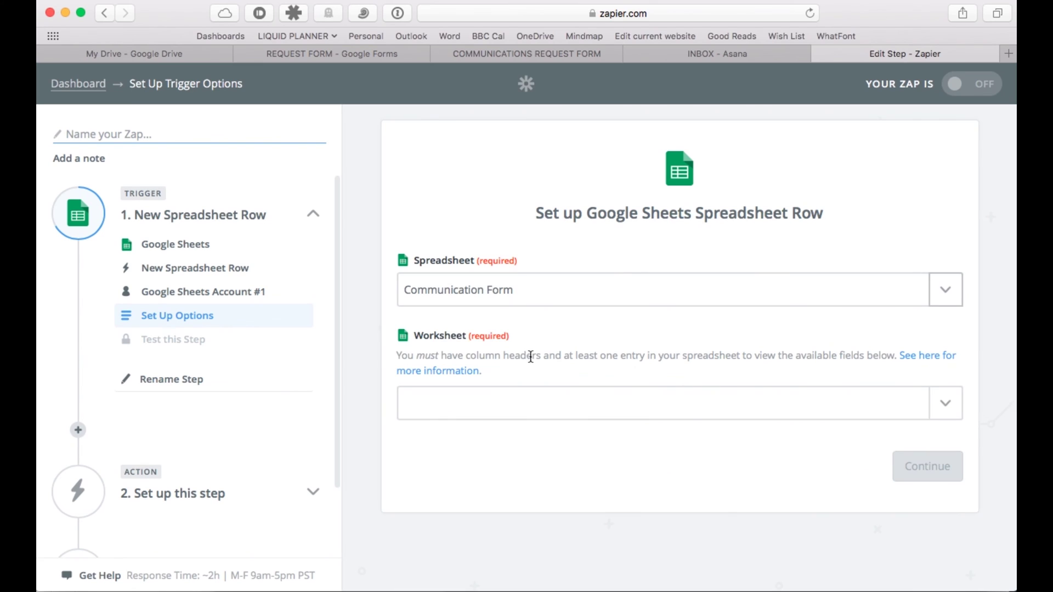
pyautogui.click(943, 413)
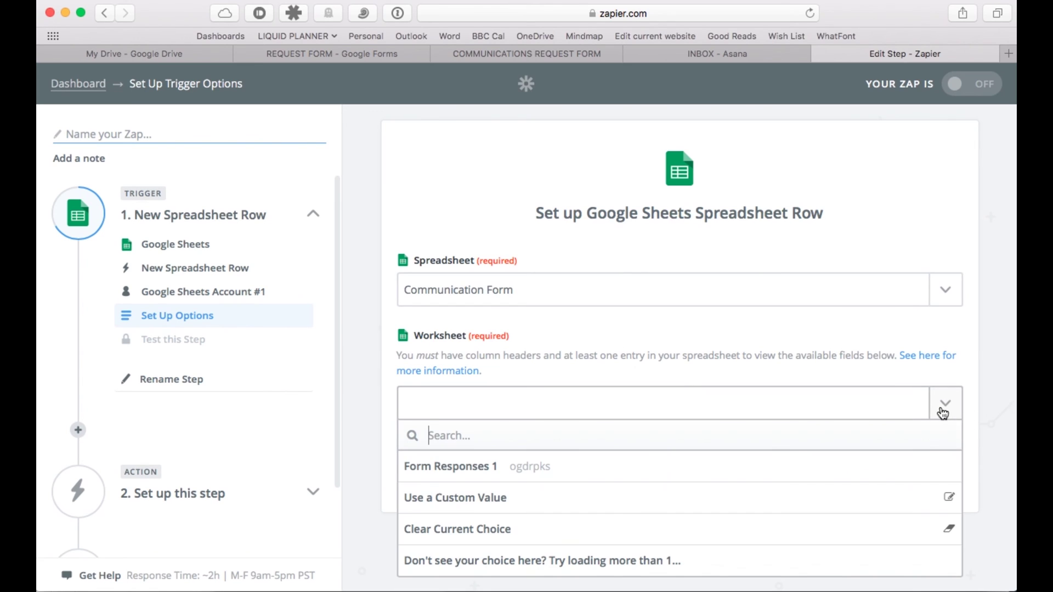
pyautogui.click(417, 467)
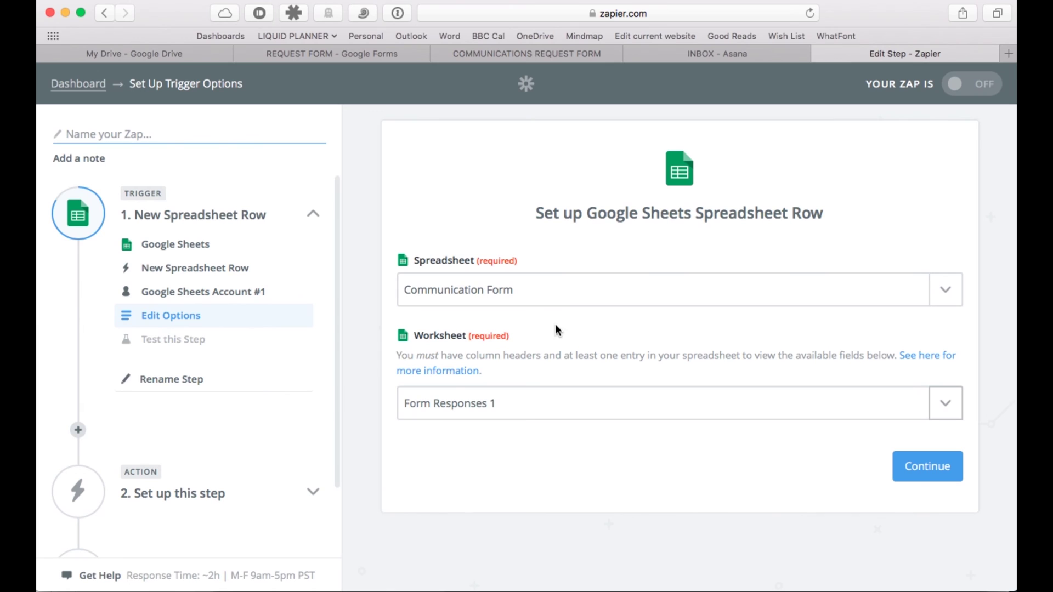
pyautogui.click(922, 474)
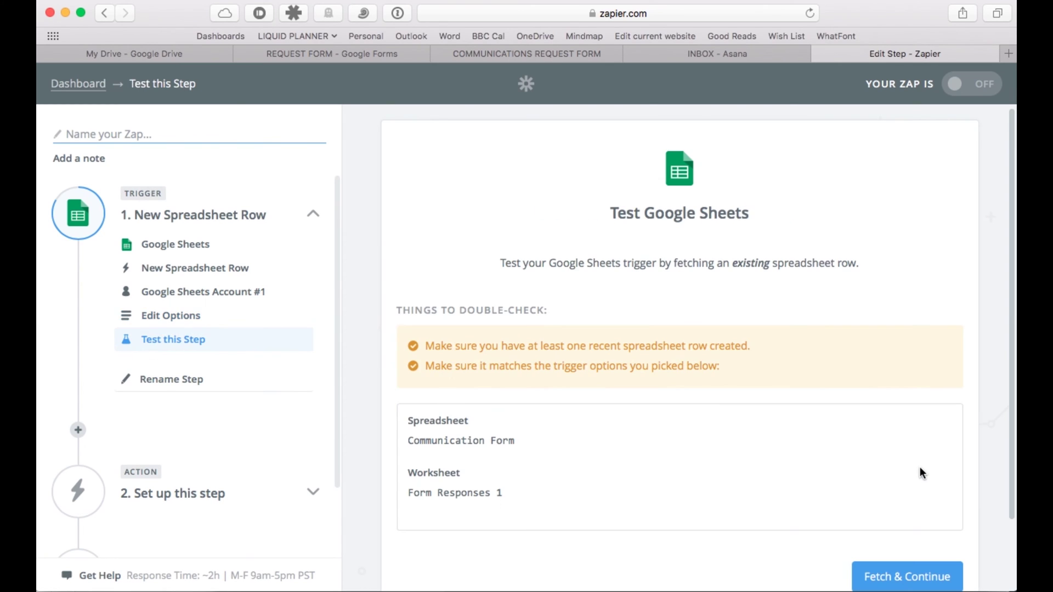
# - Test the Google Sheets trigger by fetching an existing spreadsheet row, and continue to the action setup
pyautogui.scroll(-3, 920, 466)
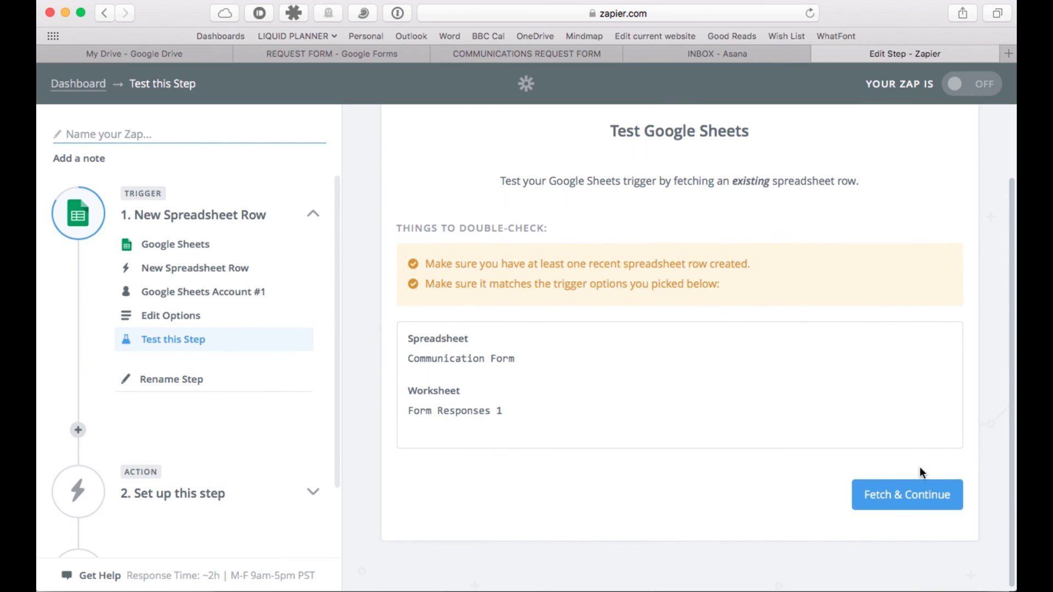
pyautogui.scroll(1, 920, 467)
pyautogui.scroll(-1, 920, 466)
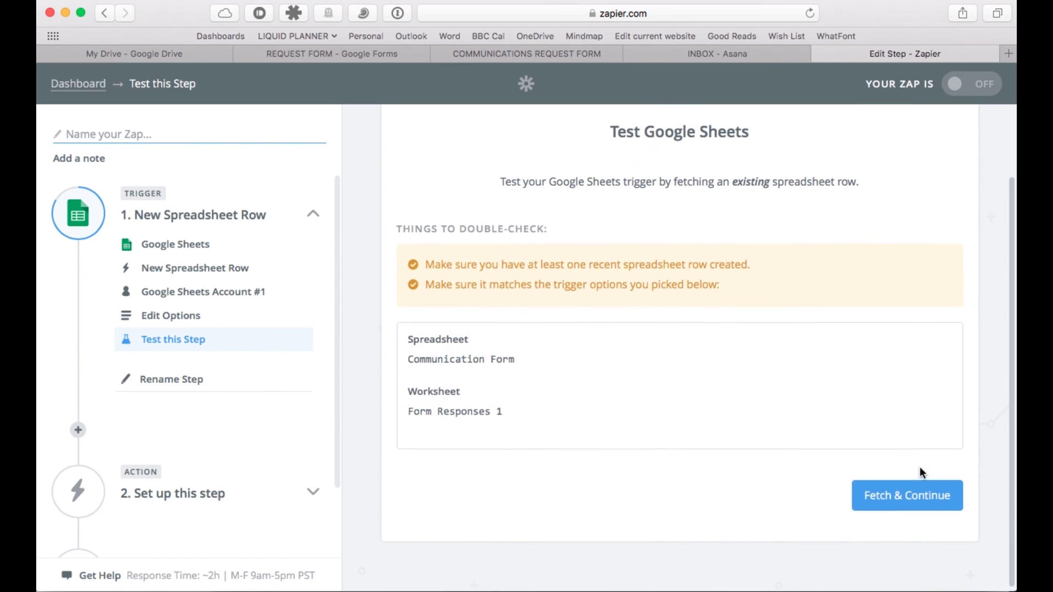
pyautogui.scroll(1, 776, 268)
pyautogui.scroll(-1, 776, 267)
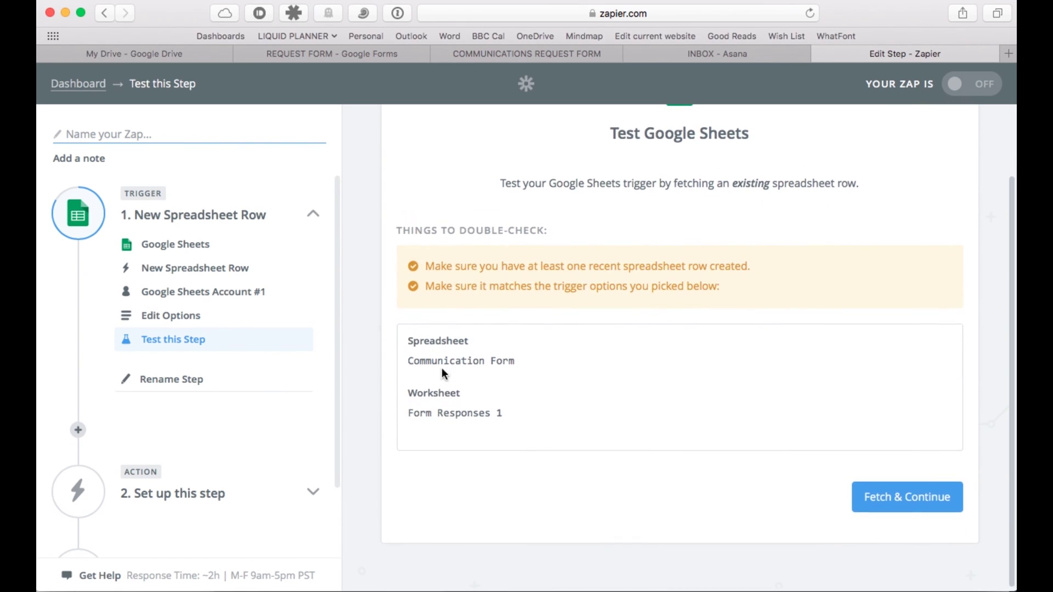
pyautogui.click(901, 498)
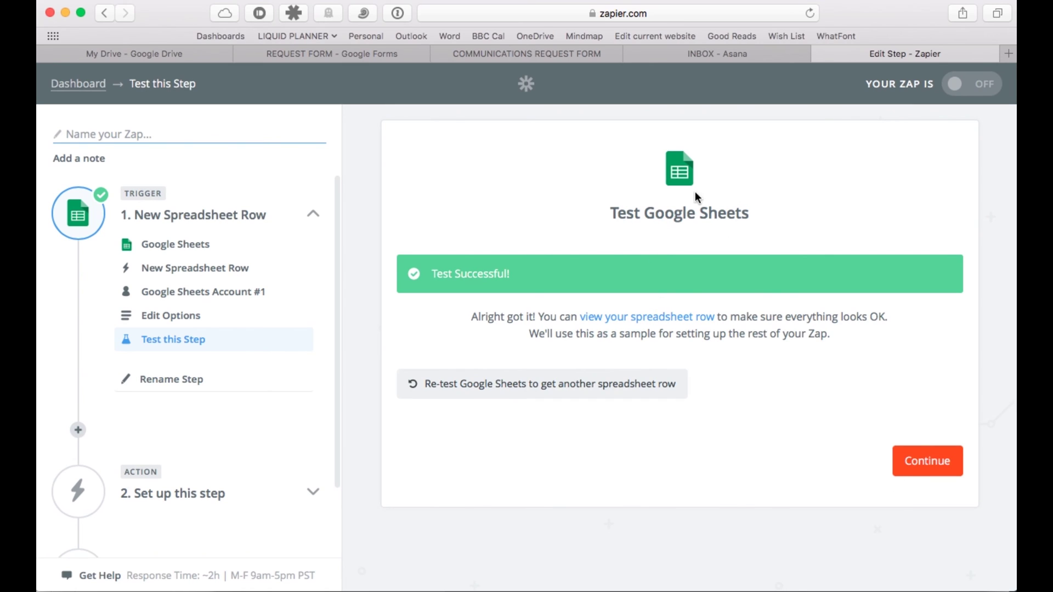
pyautogui.click(919, 466)
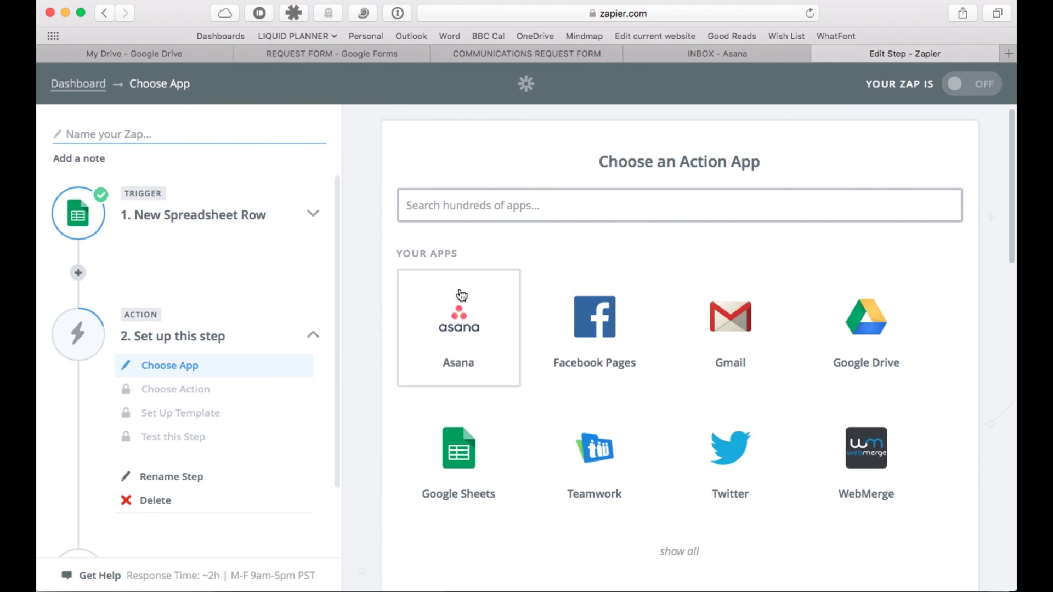
# - Set the action to Asana's Create Task, using the already connected Asana account
pyautogui.click(459, 337)
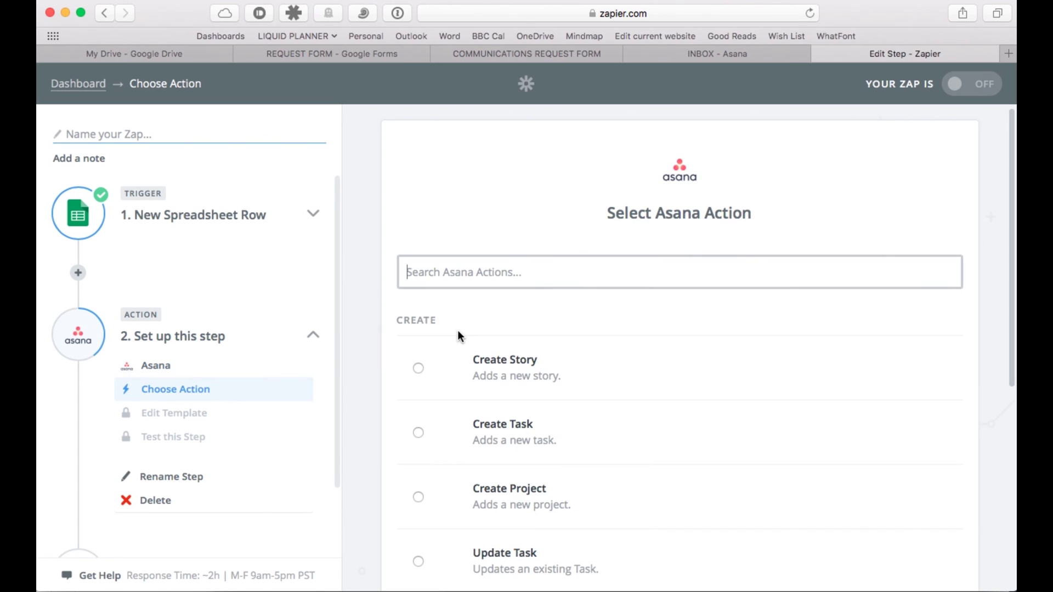
pyautogui.scroll(-2, 457, 330)
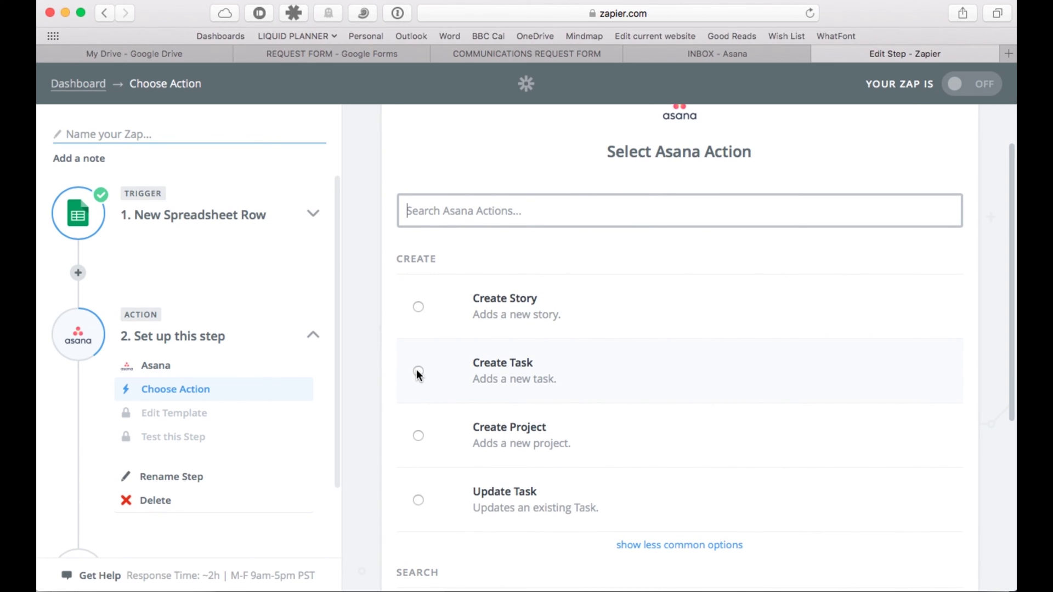
pyautogui.click(418, 371)
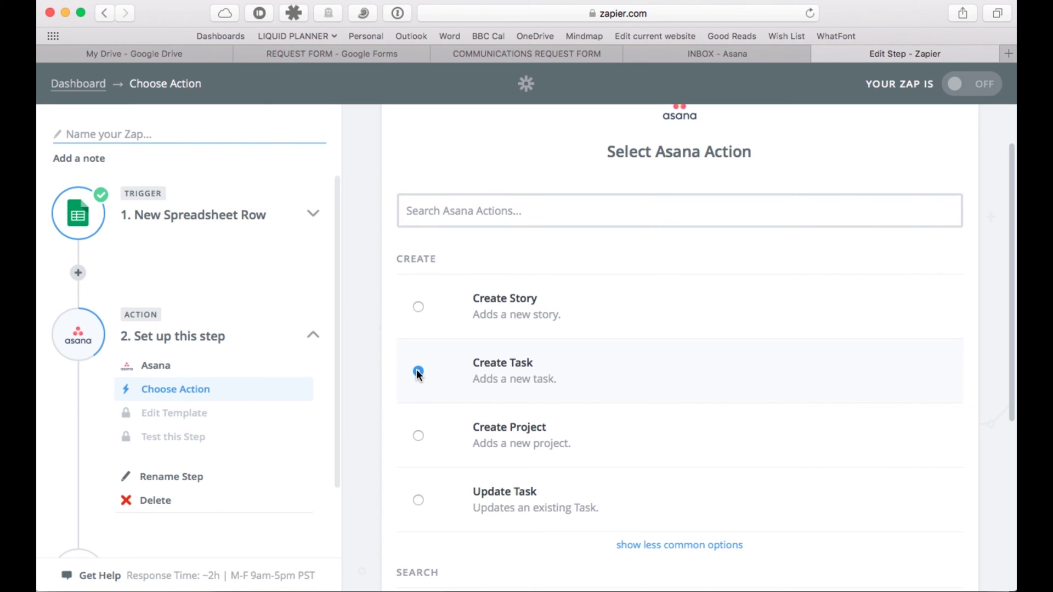
pyautogui.scroll(-5, 752, 382)
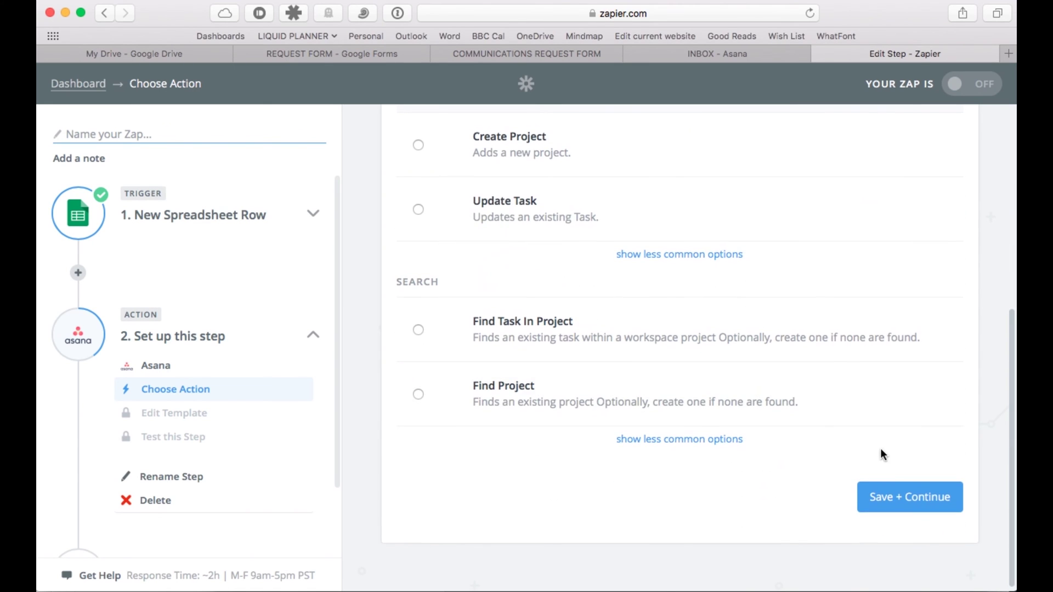
pyautogui.click(895, 496)
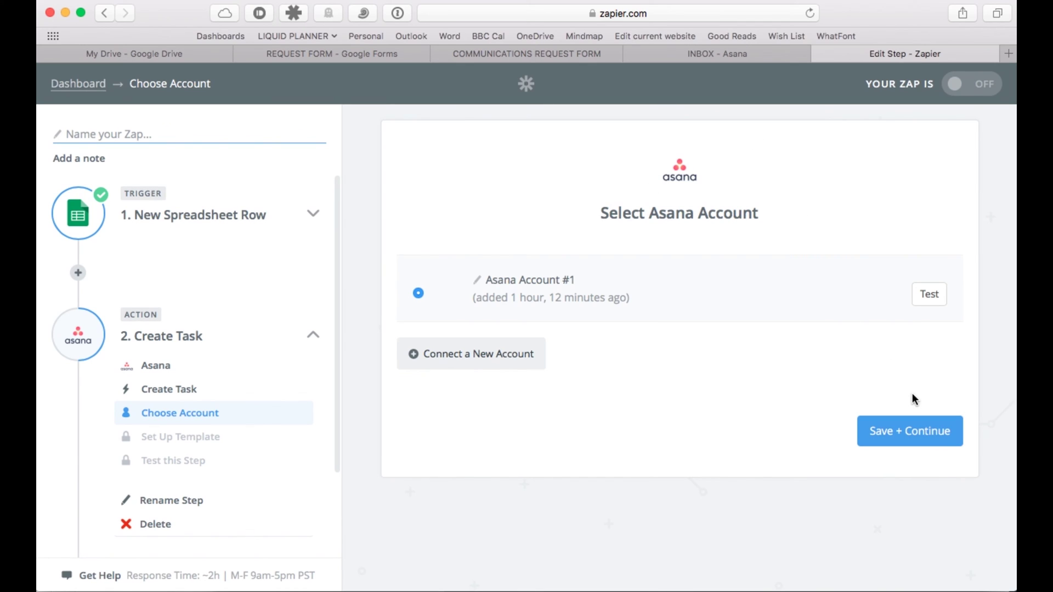
pyautogui.click(910, 434)
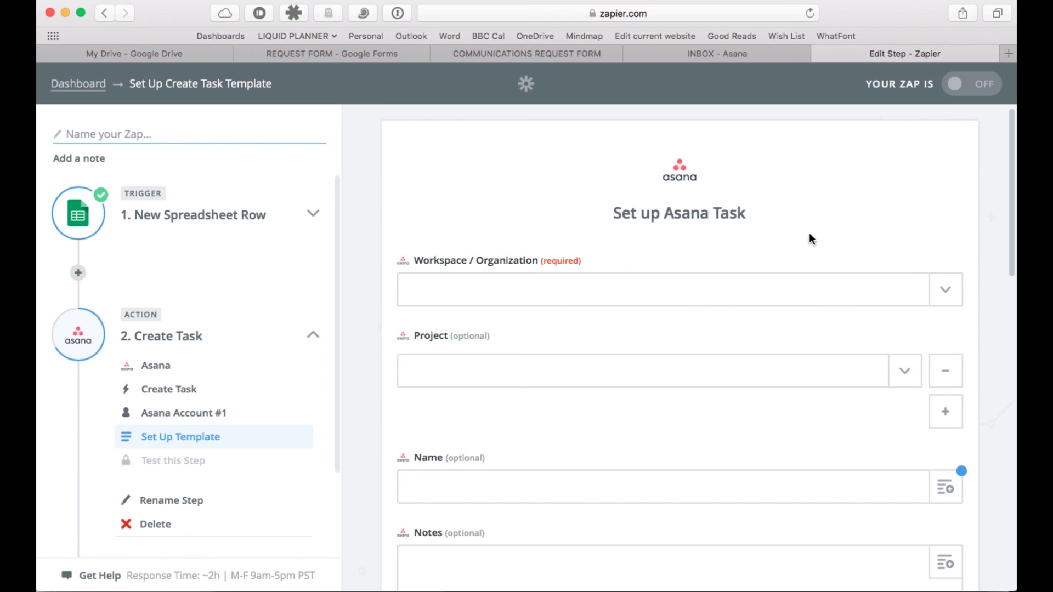
# - Set the Asana task's workspace to brentwoodbaptist.com and its project to INBOX
pyautogui.click(945, 293)
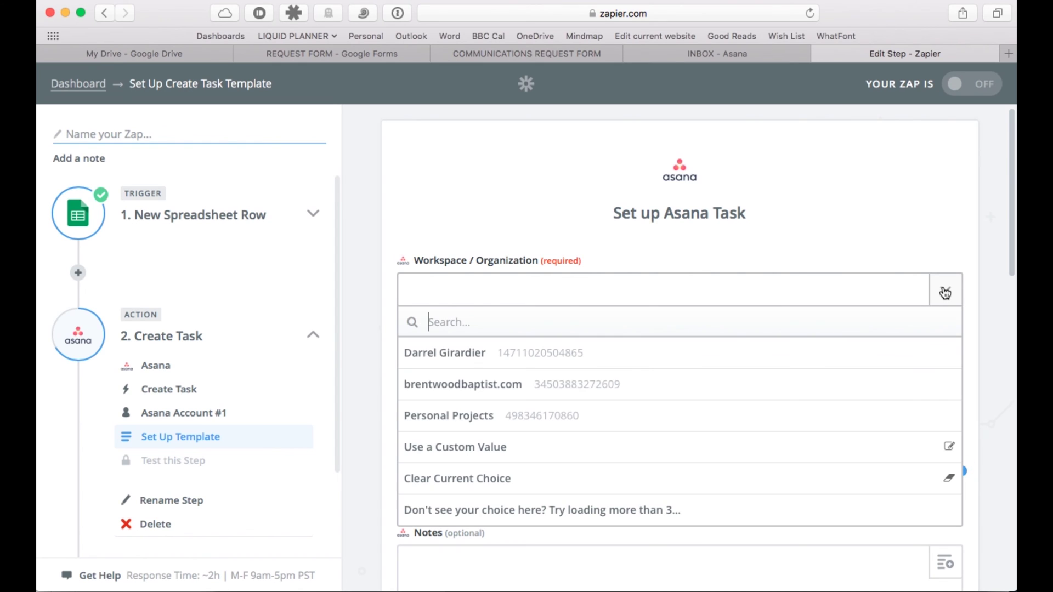
pyautogui.click(510, 386)
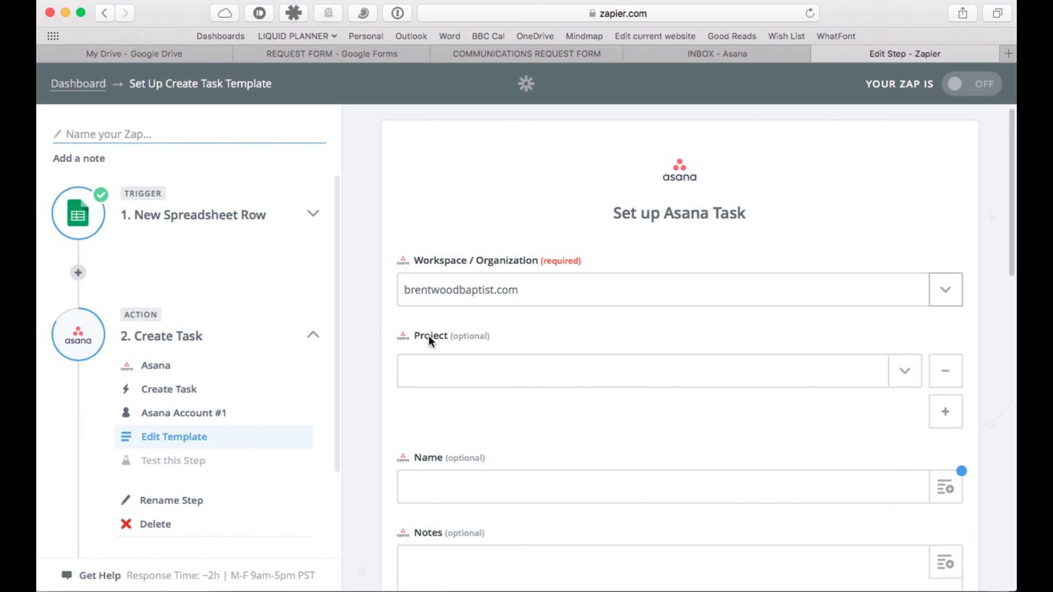
pyautogui.click(902, 374)
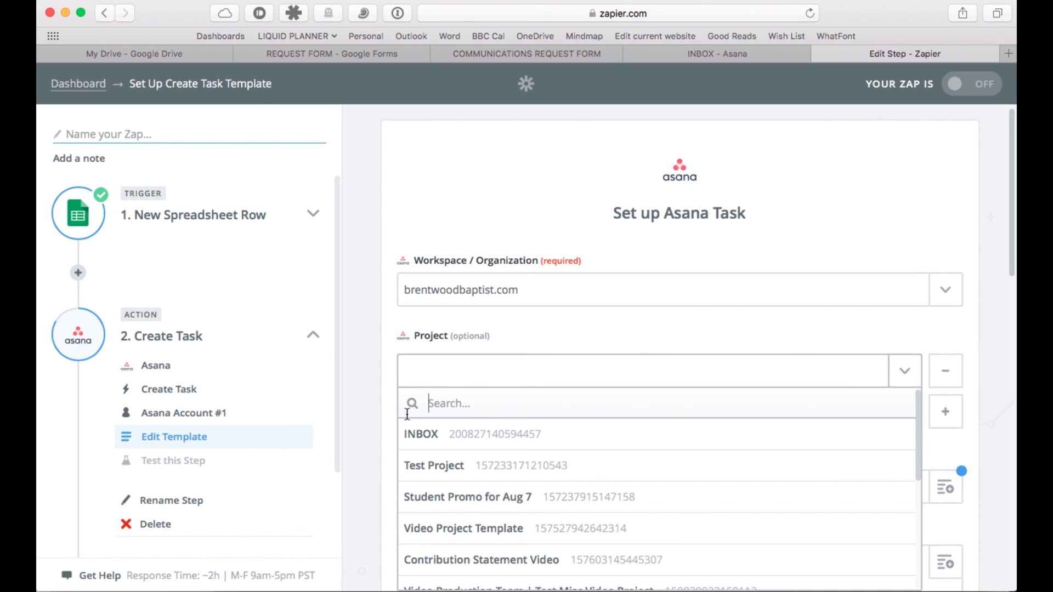
pyautogui.click(408, 434)
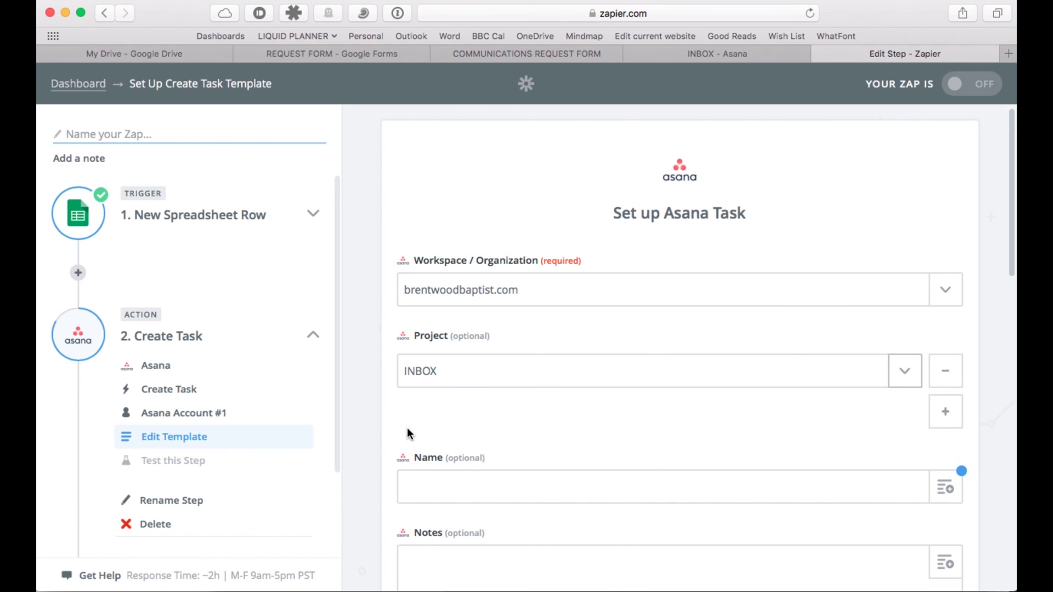
# - Map the Asana task's Name to the nameofproject field from the new spreadsheet row
pyautogui.scroll(-5, 407, 427)
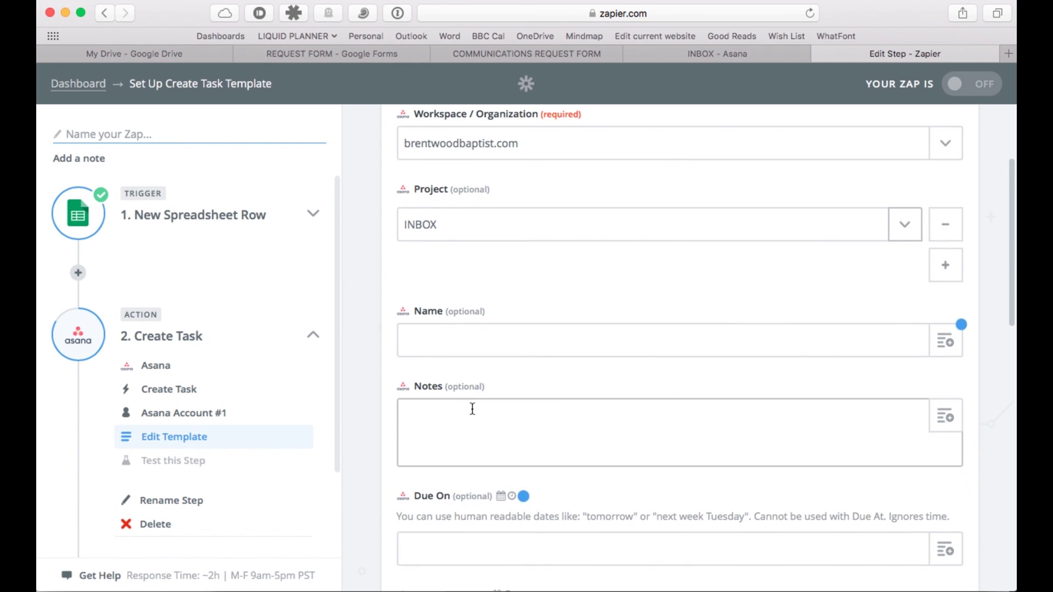
pyautogui.click(948, 344)
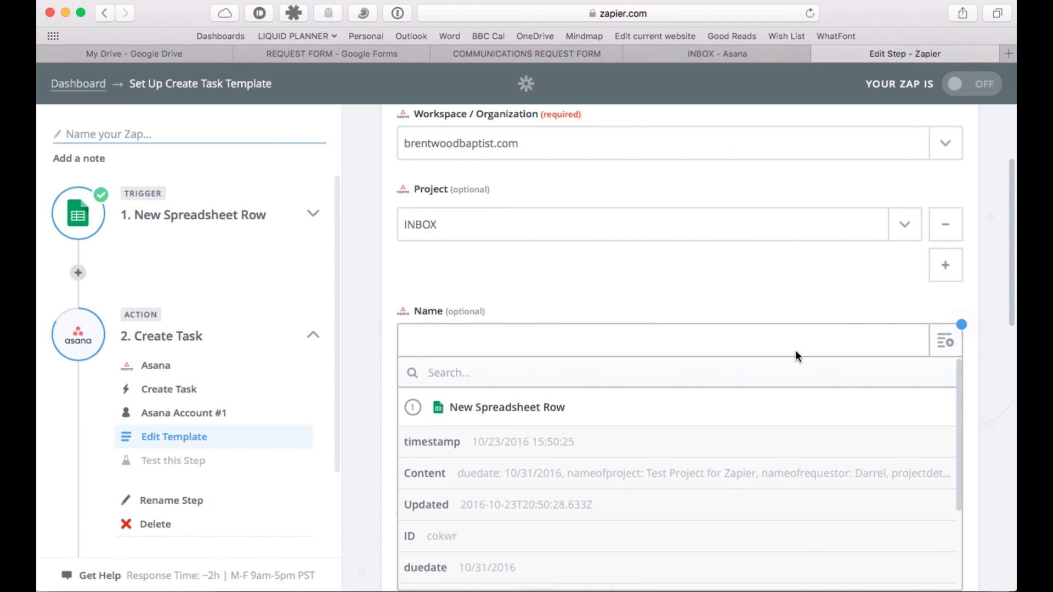
pyautogui.scroll(-4, 795, 347)
pyautogui.scroll(-1, 795, 352)
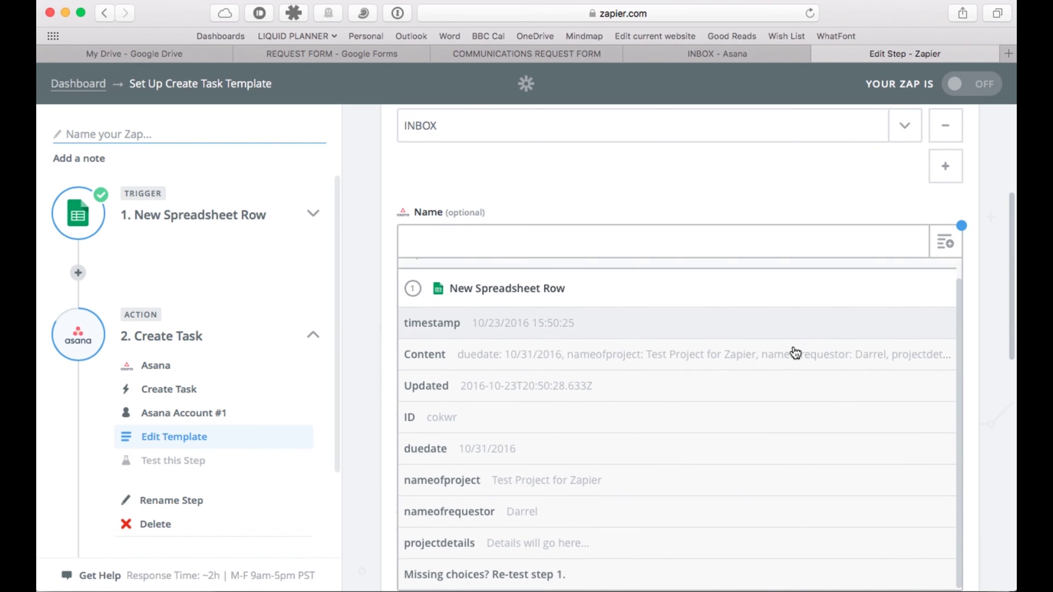
pyautogui.click(475, 482)
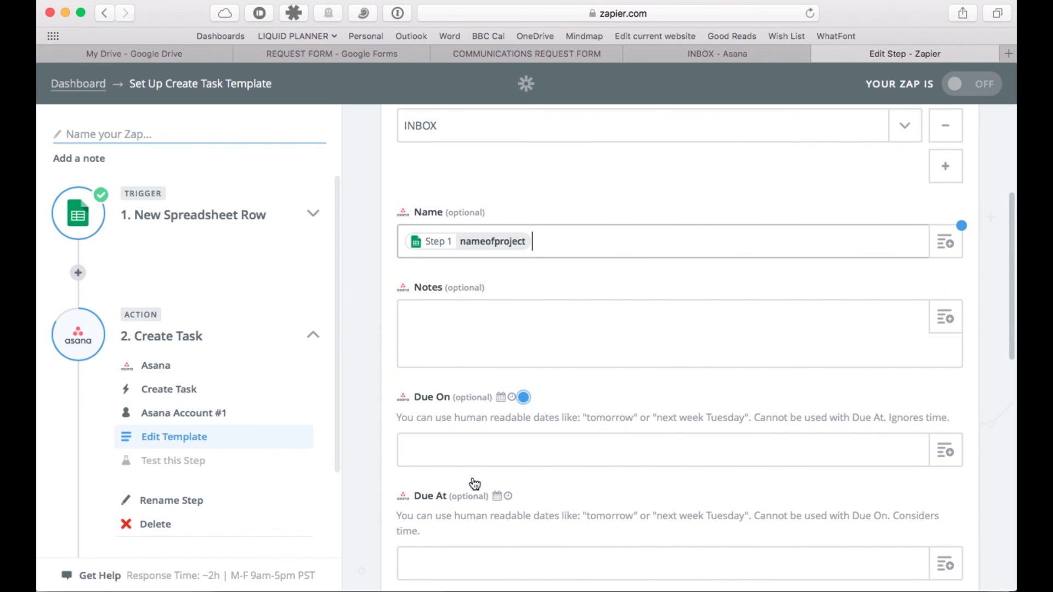
# - Map the Asana task's Notes to the projectdetails field from the new spreadsheet row
pyautogui.click(943, 316)
pyautogui.scroll(-5, 707, 470)
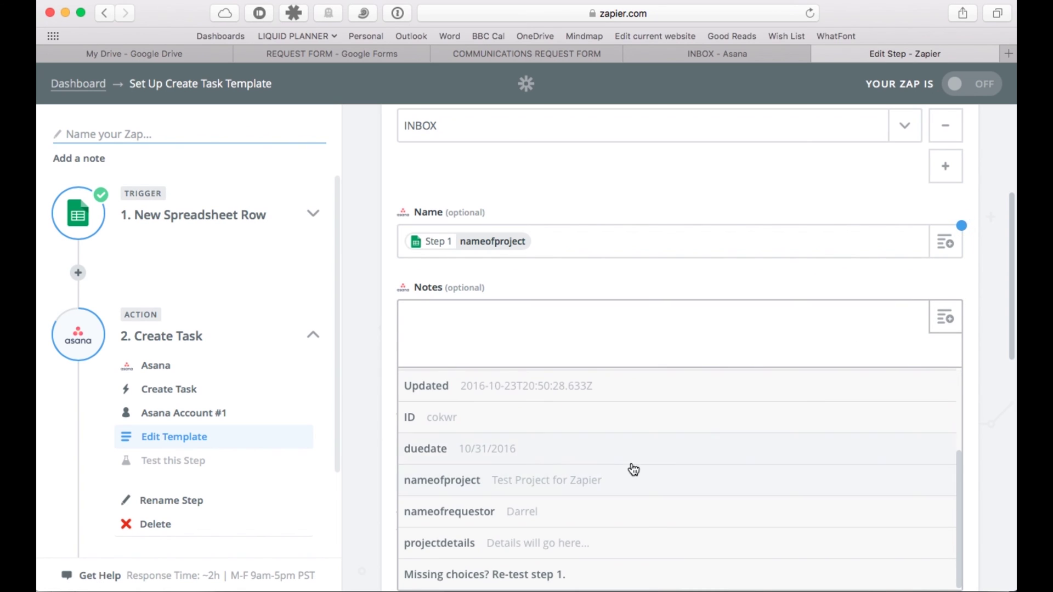
pyautogui.click(588, 543)
# - Map the Asana task's Due On date to the duedate field from the new spreadsheet row
pyautogui.scroll(-1, 860, 469)
pyautogui.scroll(-3, 860, 463)
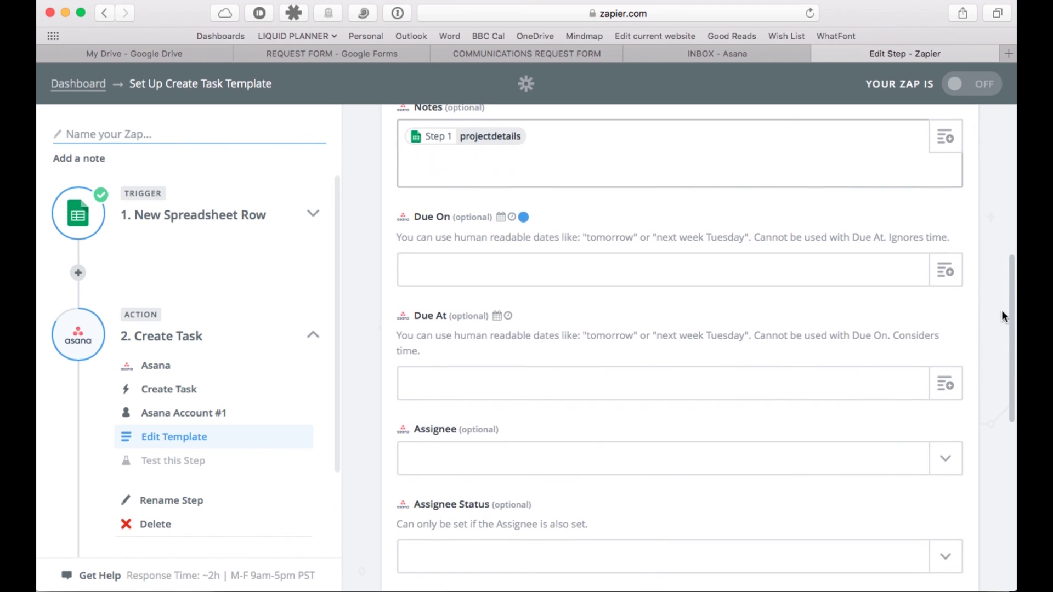
pyautogui.click(951, 272)
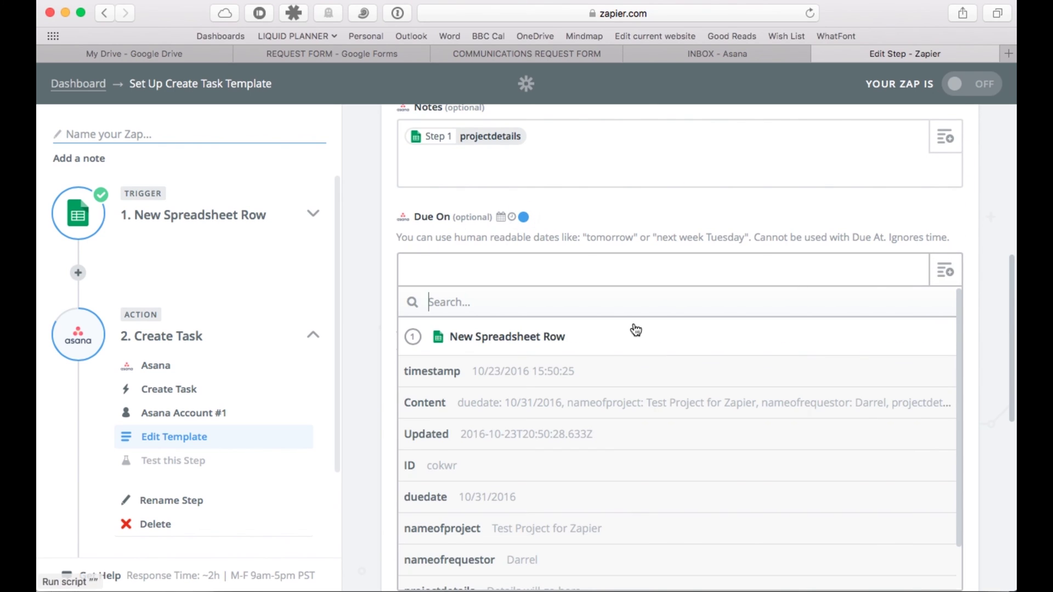
pyautogui.scroll(-2, 639, 493)
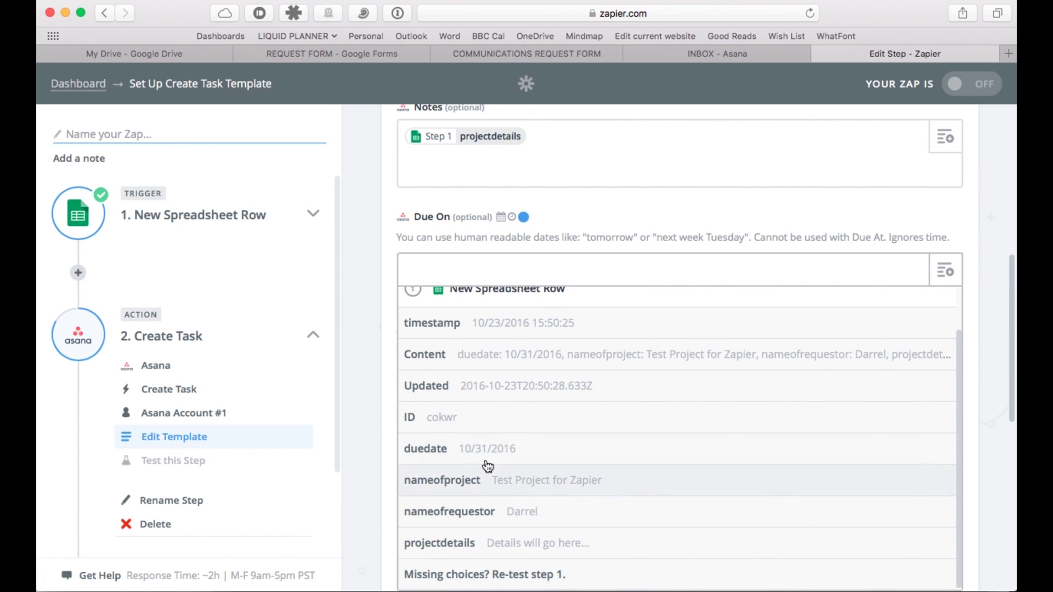
pyautogui.click(465, 453)
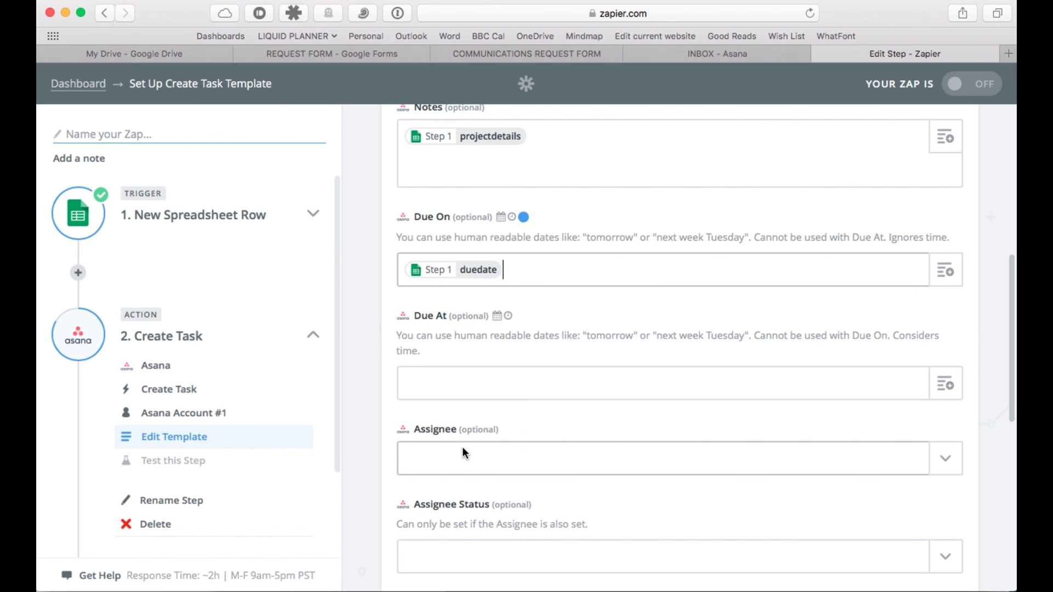
# - Leave the remaining optional Asana task fields empty and continue to the action test
pyautogui.scroll(-1, 462, 452)
pyautogui.scroll(-5, 463, 447)
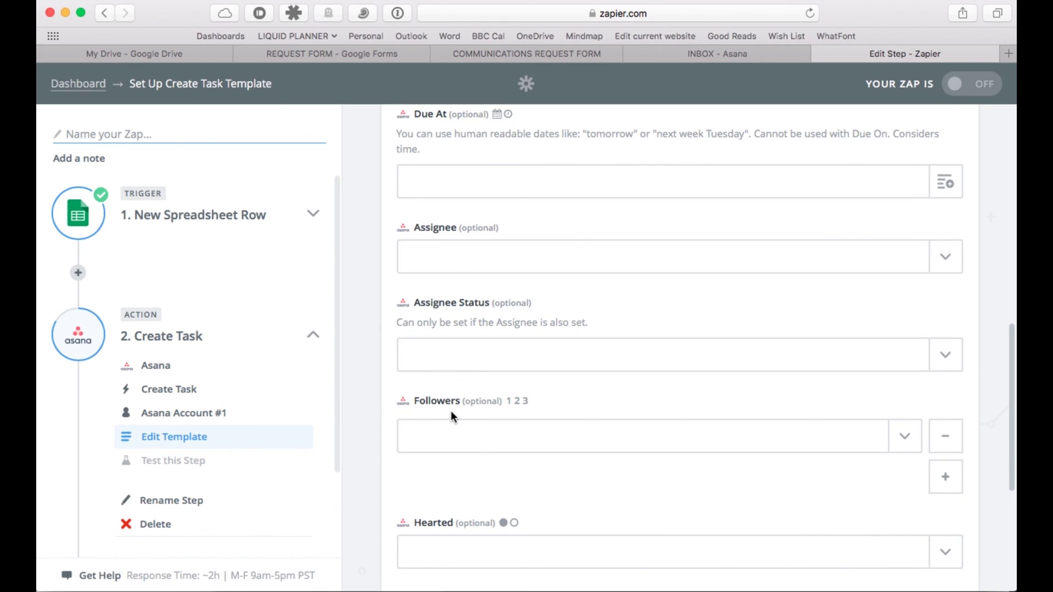
pyautogui.scroll(-7, 451, 414)
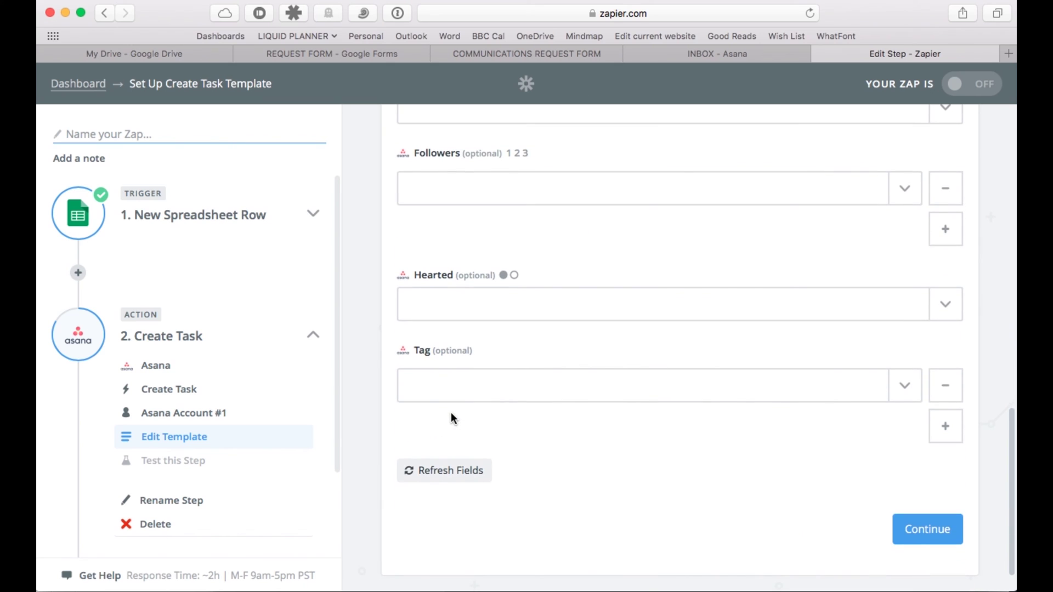
pyautogui.scroll(-2, 451, 418)
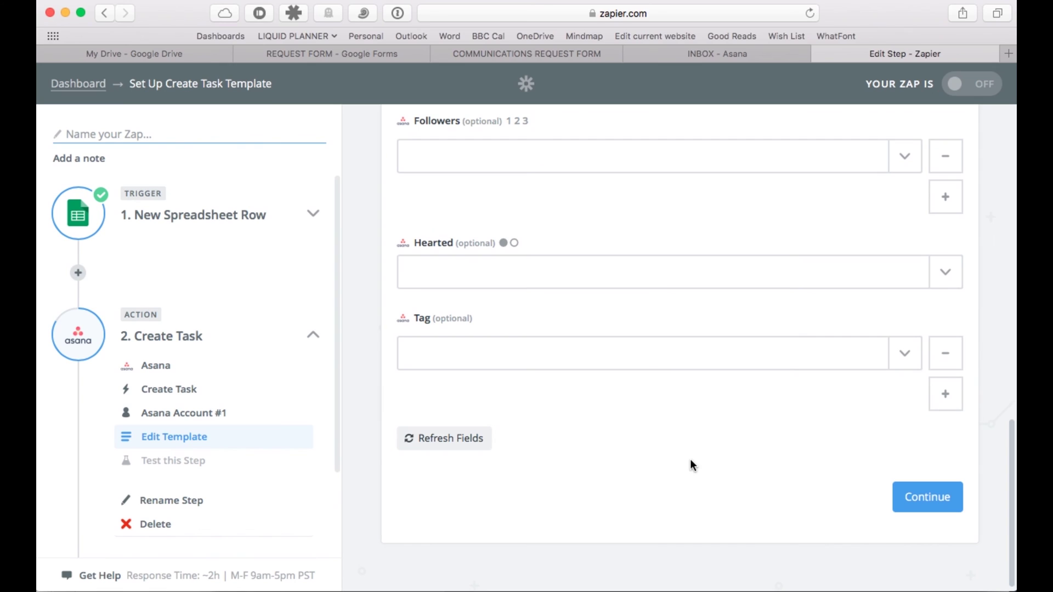
pyautogui.click(928, 502)
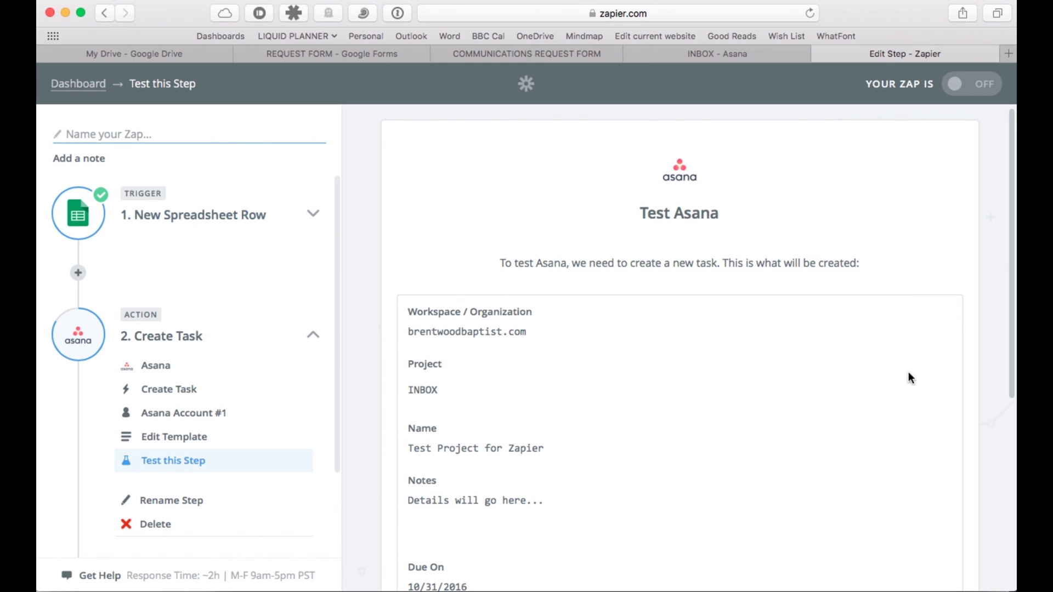
# - Review the sample task data, create the test task in Asana, and finish the Zap setup
pyautogui.scroll(-5, 929, 376)
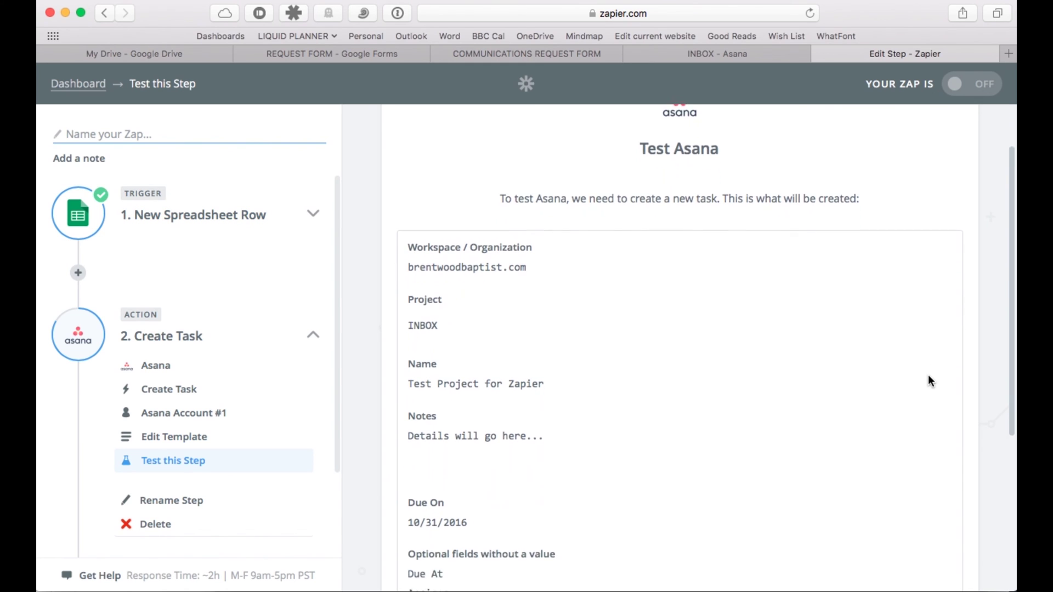
pyautogui.scroll(-2, 928, 374)
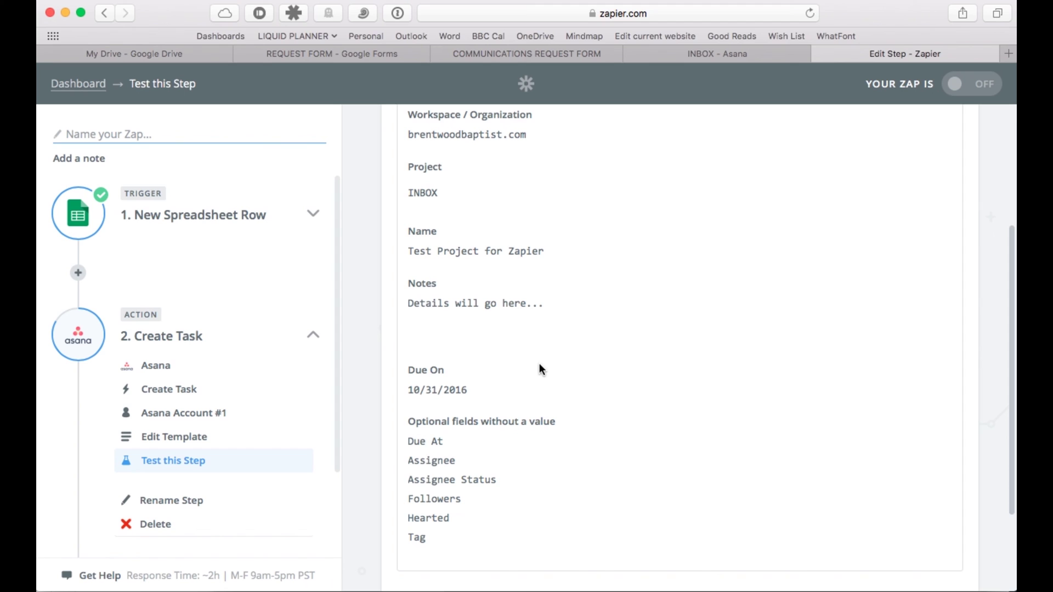
pyautogui.scroll(-3, 564, 418)
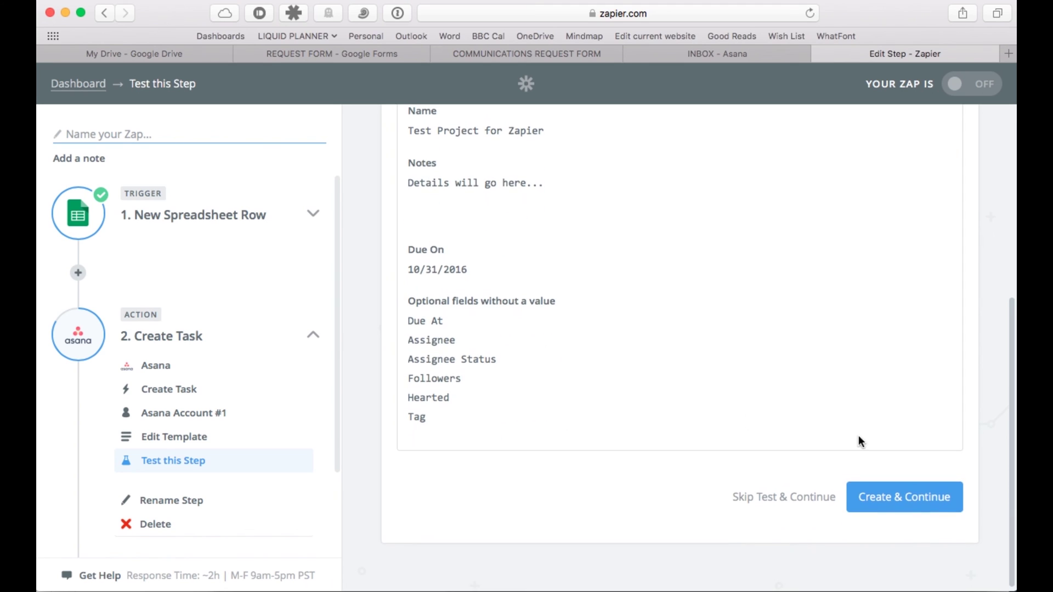
pyautogui.click(921, 493)
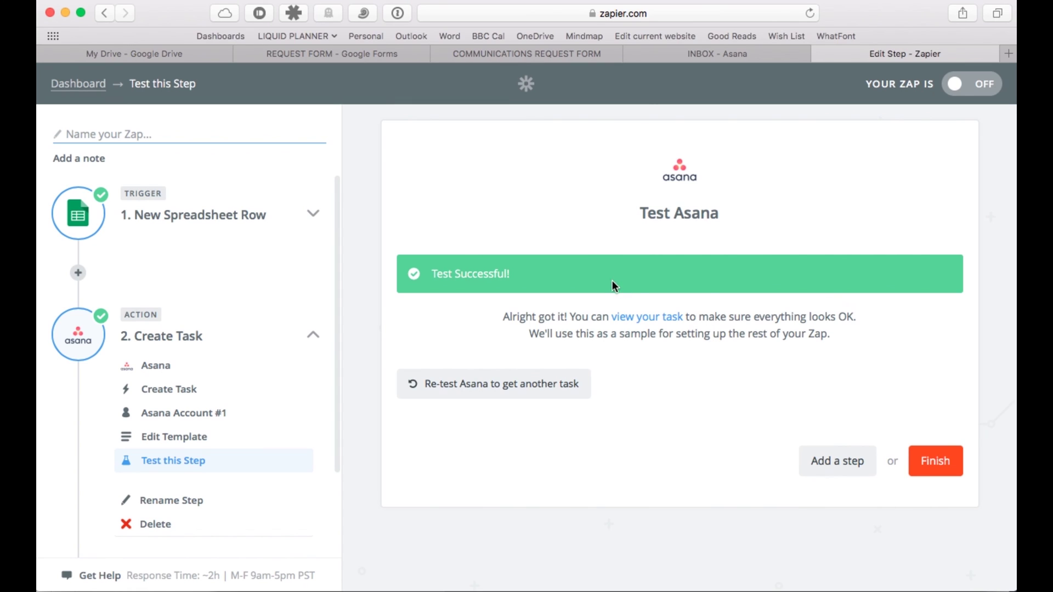
pyautogui.click(953, 461)
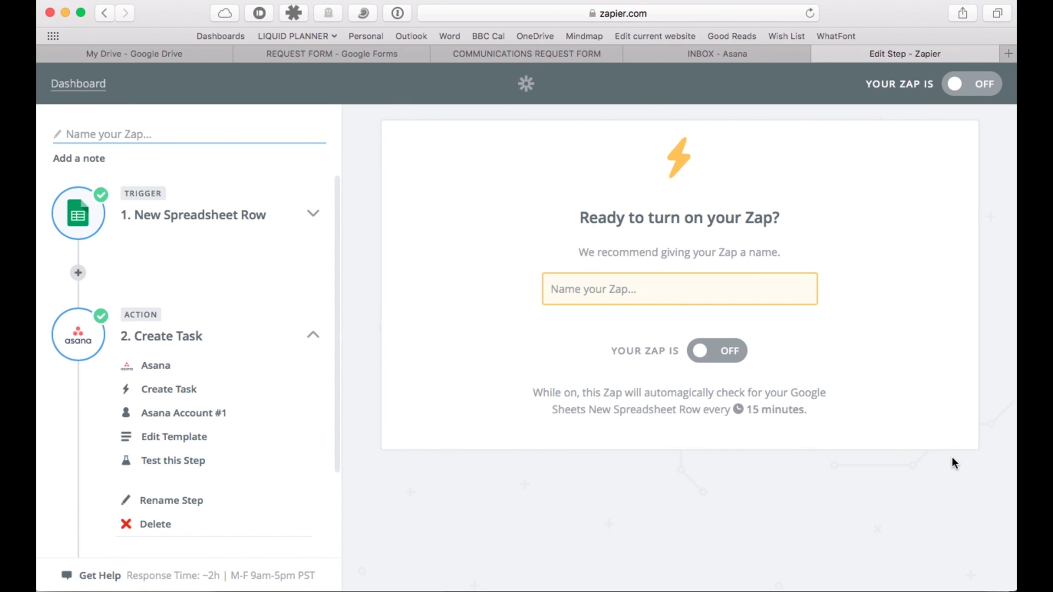
# - Name the Zap "Communications Form" and turn it on
pyautogui.click(649, 290)
pyautogui.write('Comm')
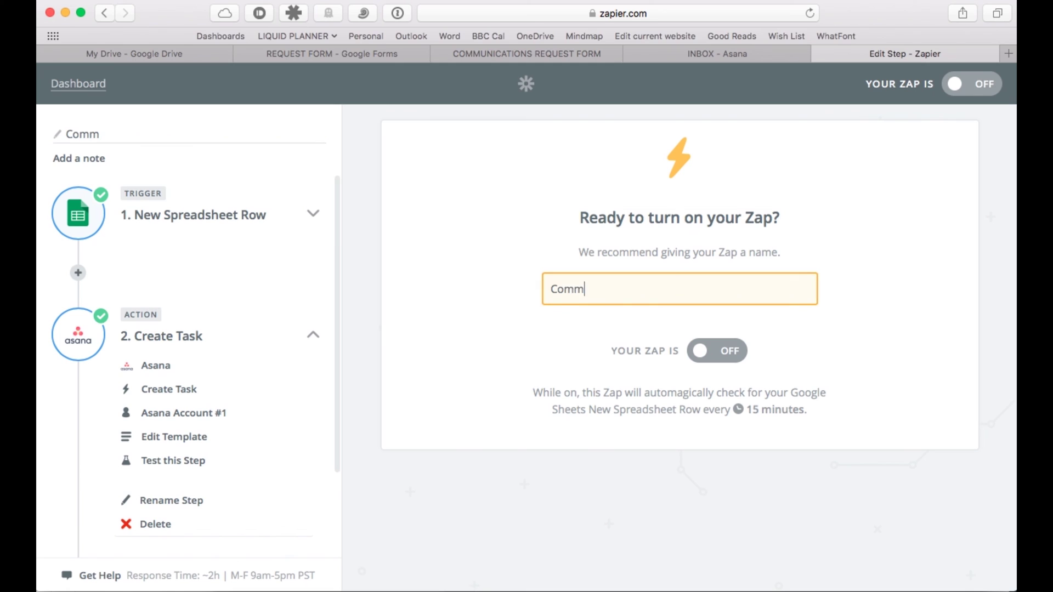
pyautogui.write('unications')
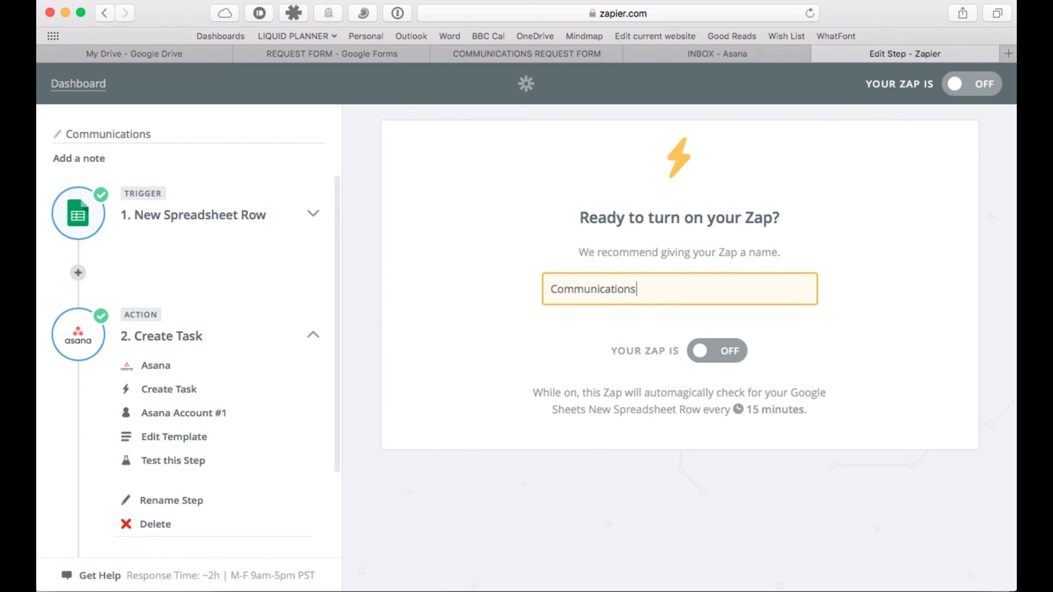
pyautogui.write(' Form')
pyautogui.click(729, 354)
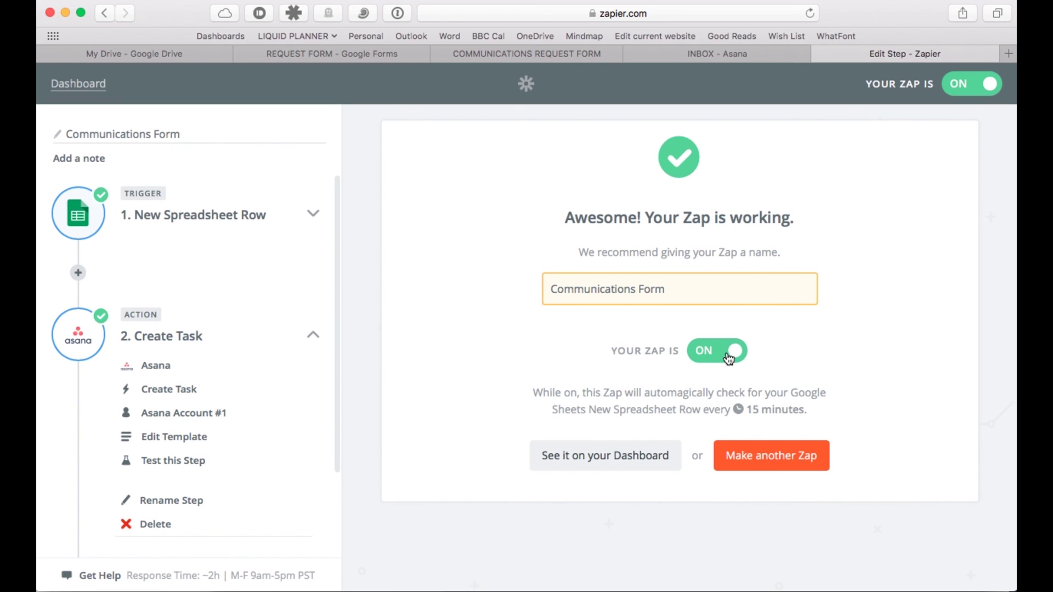
# - View the Zap on the dashboard, and switch to Asana to open the Test Project for Zapier task in INBOX
pyautogui.click(577, 462)
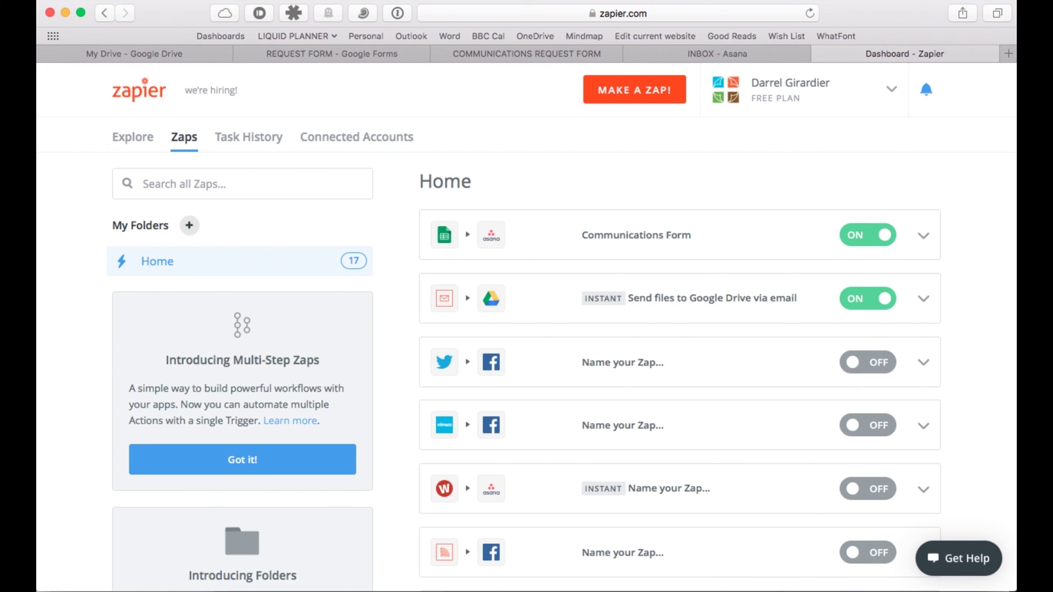
pyautogui.click(735, 52)
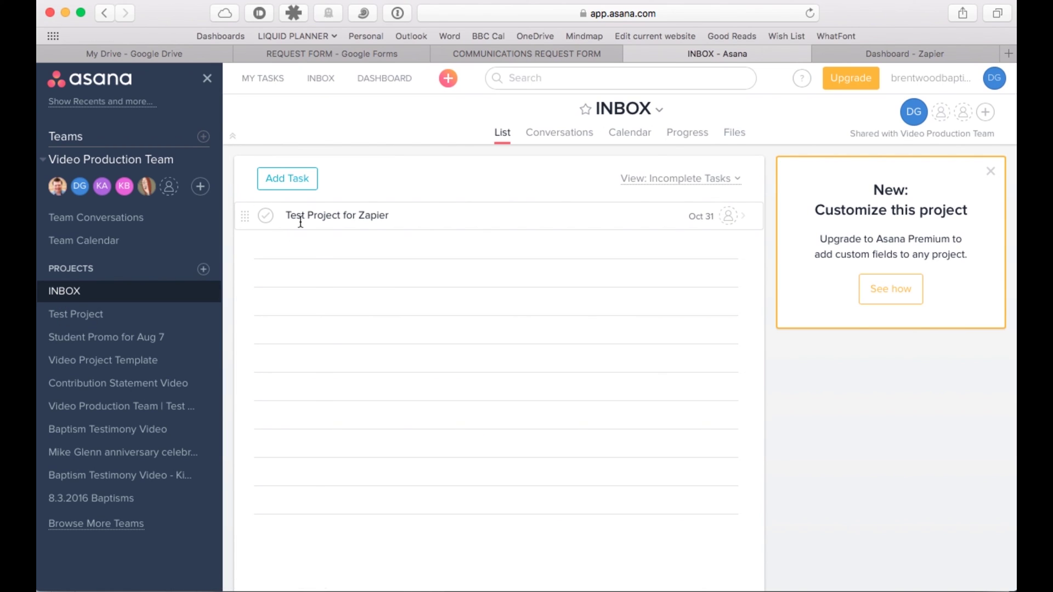
pyautogui.click(244, 216)
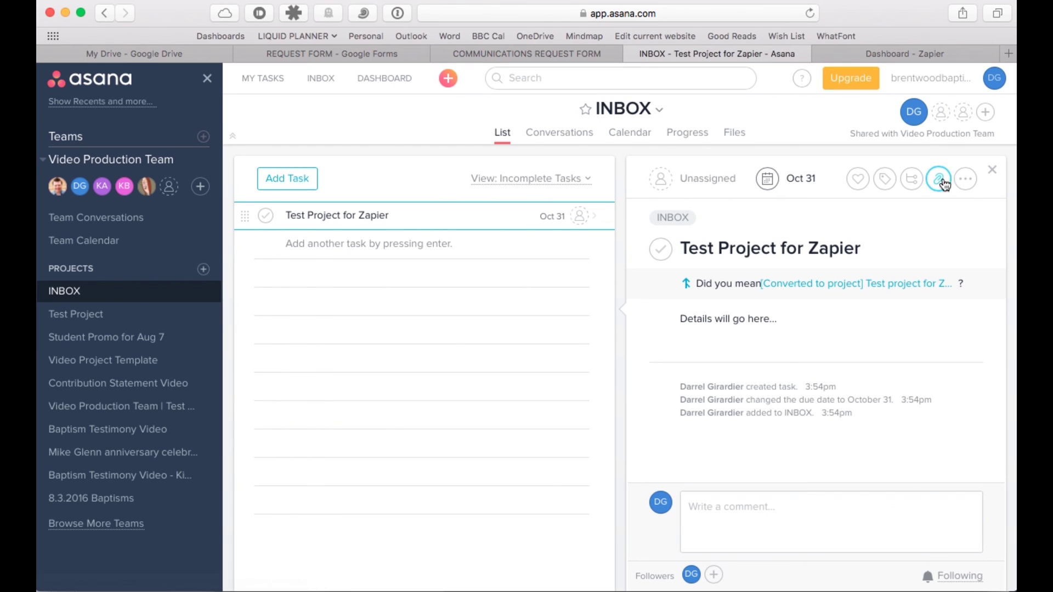
# - Convert the Test Project for Zapier task to a project in the Video Production Team and dismiss the notification
pyautogui.click(966, 181)
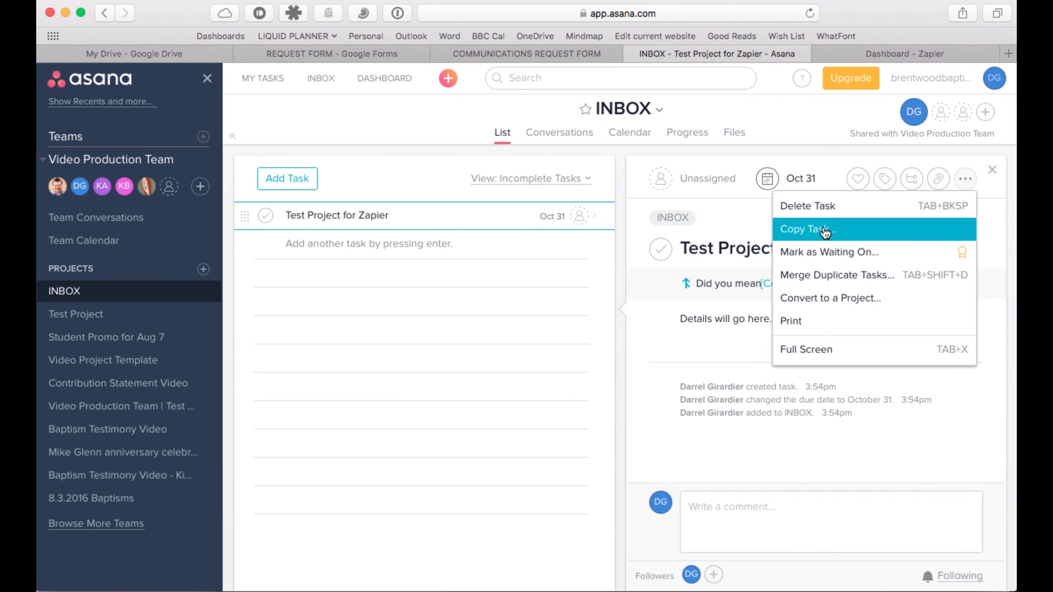
pyautogui.click(810, 305)
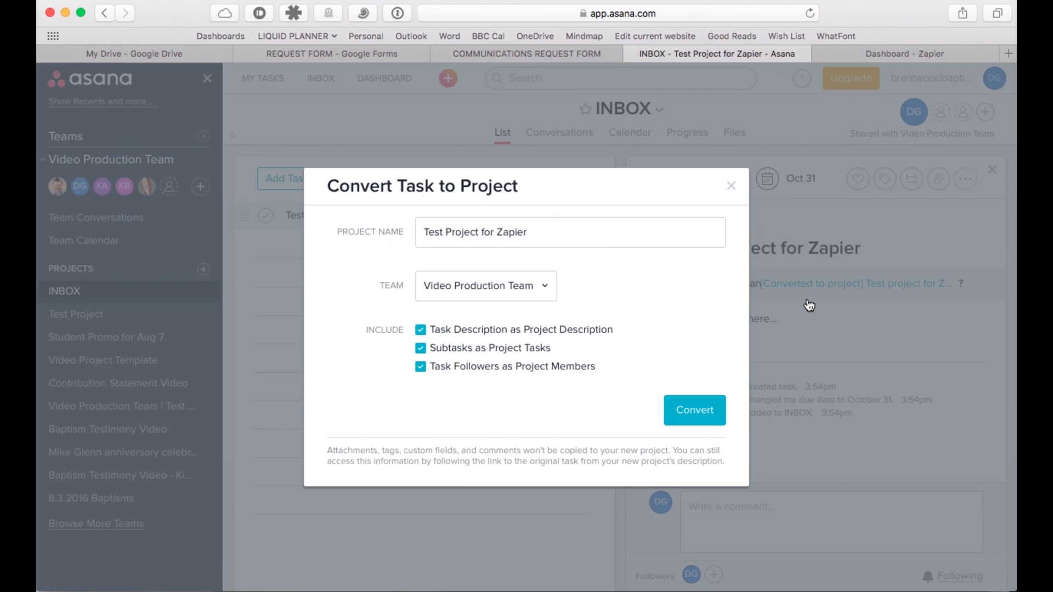
pyautogui.click(695, 412)
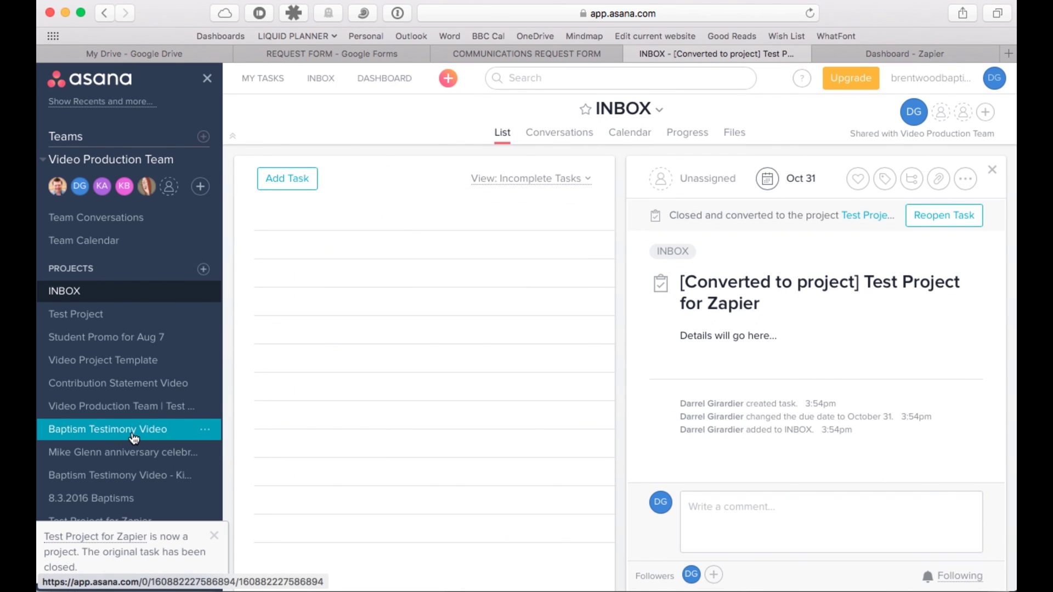
pyautogui.click(213, 536)
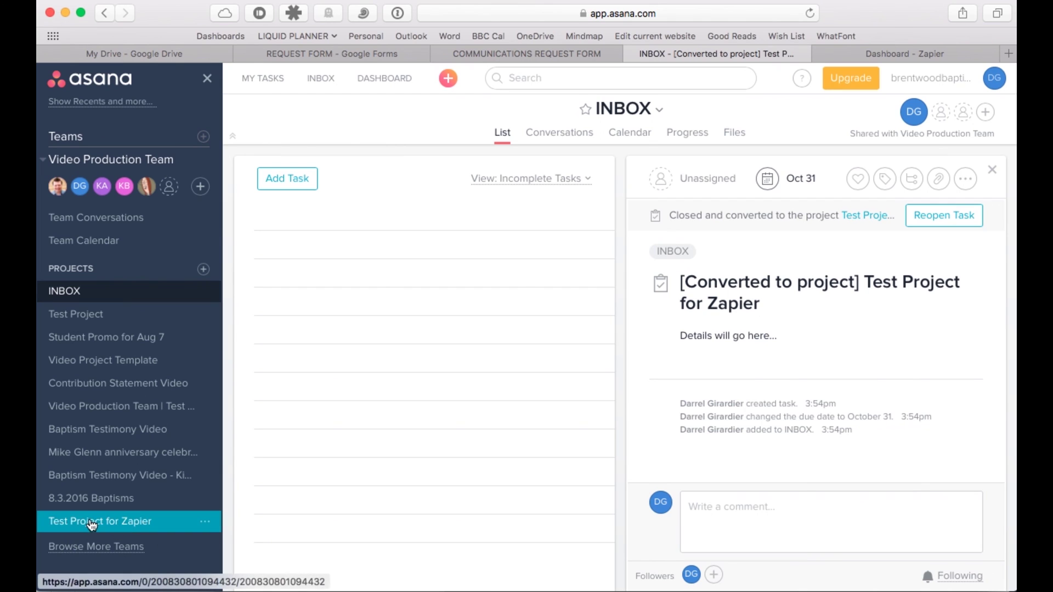